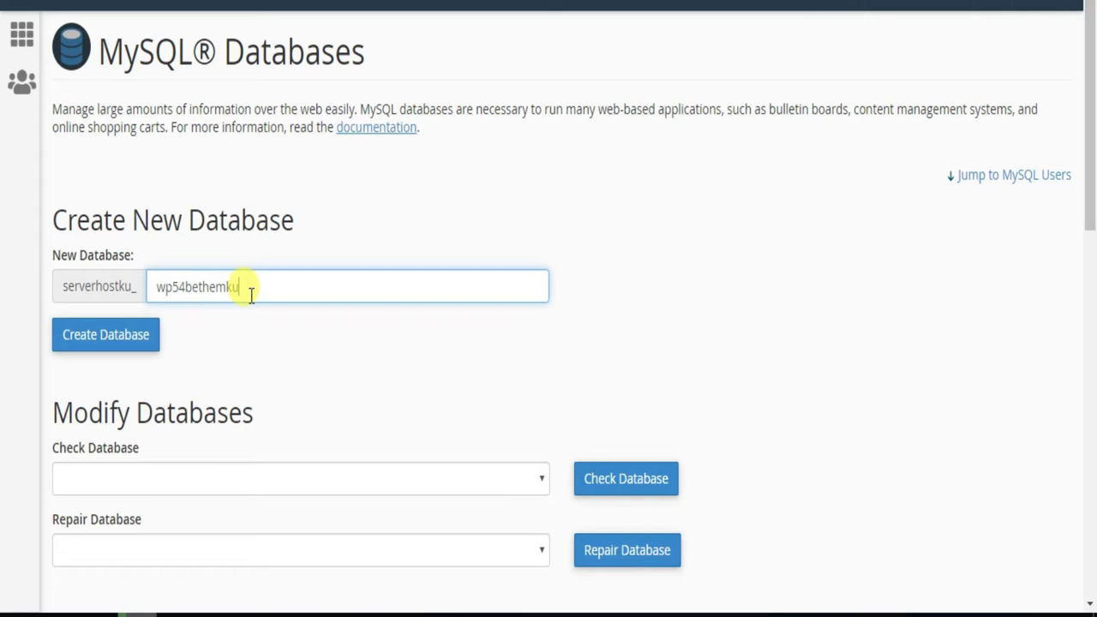
Create the wp54bethemku database and return to the MySQL Databases page
{"action": "left_click", "coordinate": [85, 339]}
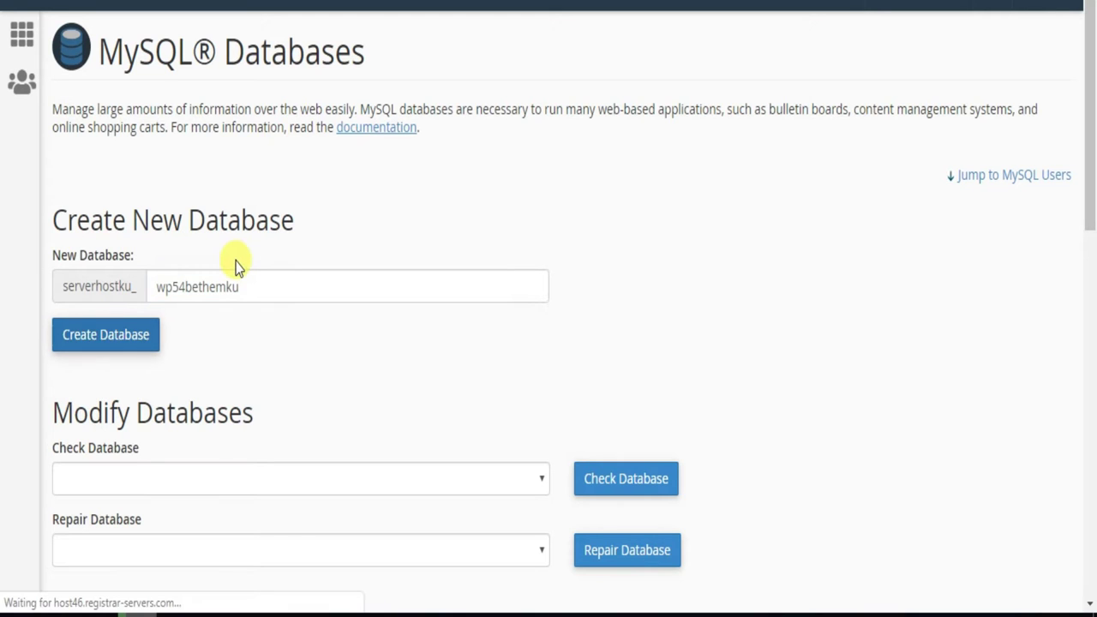
{"action": "left_click", "coordinate": [578, 186]}
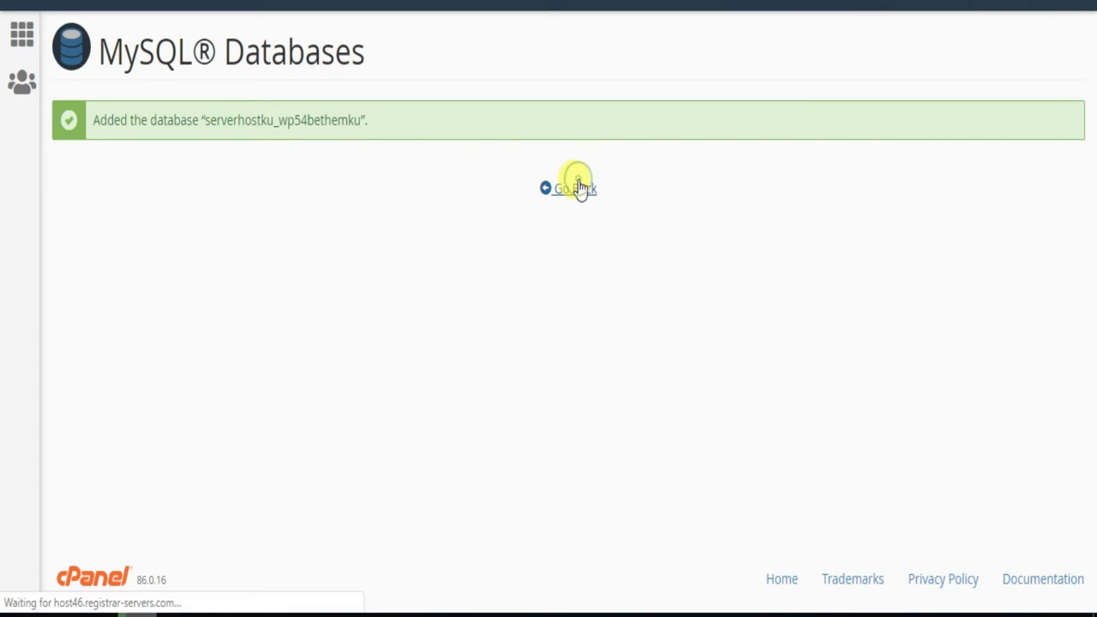
{"action": "scroll", "coordinate": [456, 326], "scroll_direction": "down", "scroll_amount": 6}
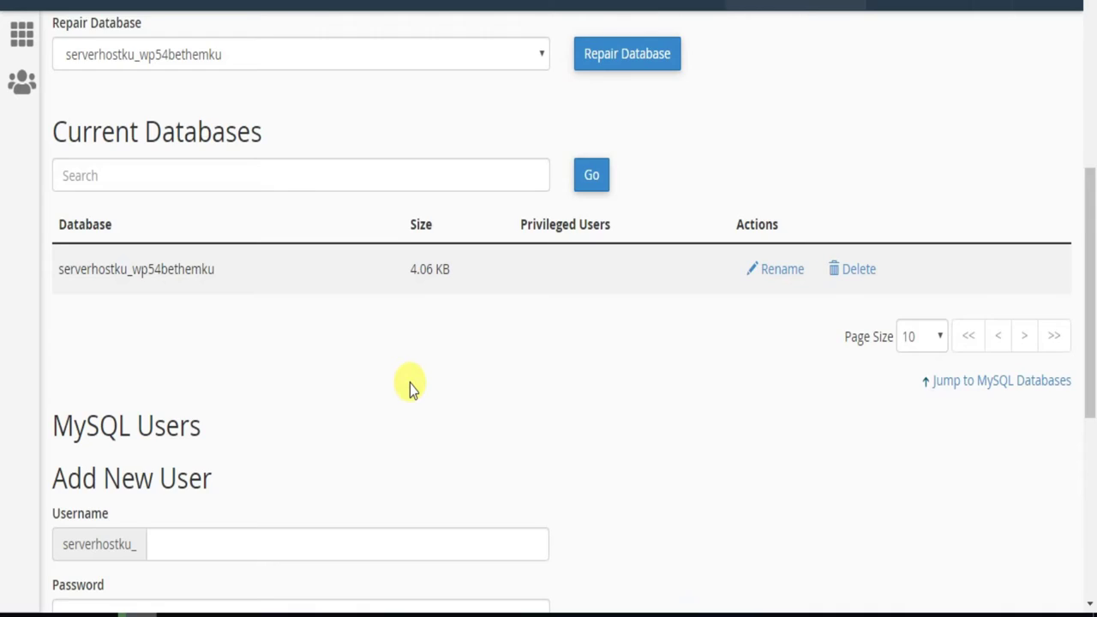
{"action": "scroll", "coordinate": [410, 384], "scroll_direction": "down", "scroll_amount": 4}
Add MySQL user wp54ku with a generated strong password, copying the password first
{"action": "left_click", "coordinate": [360, 244]}
{"action": "type", "text": "wp54ku"}
{"action": "left_click", "coordinate": [605, 463]}
{"action": "left_click_drag", "start_coordinate": [563, 225], "coordinate": [373, 215]}
{"action": "right_click", "coordinate": [439, 215]}
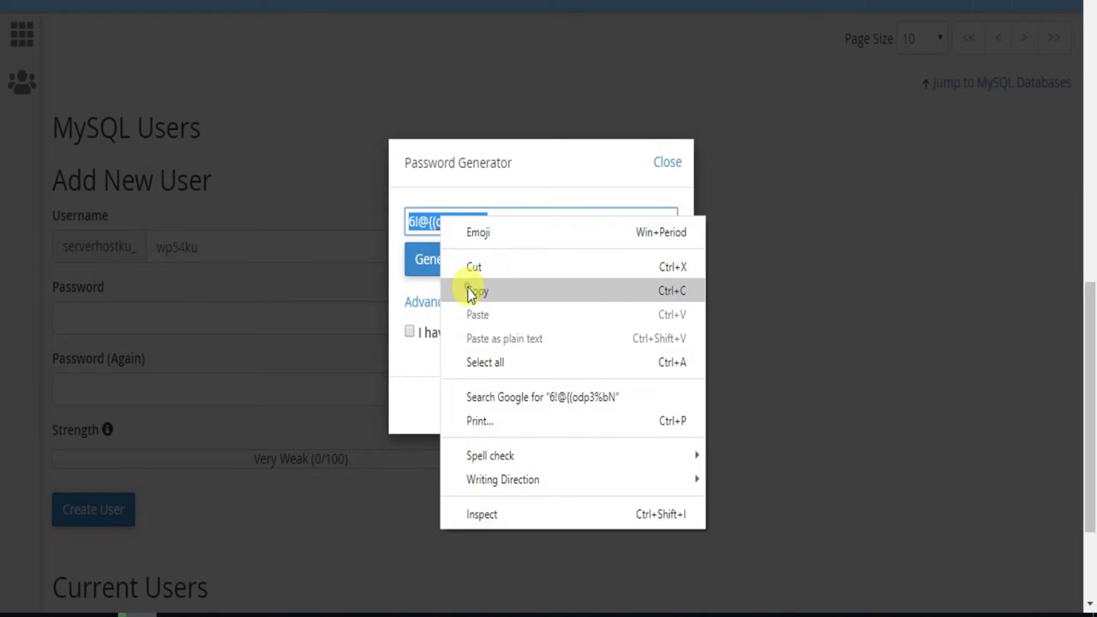
{"action": "left_click", "coordinate": [473, 291]}
{"action": "left_click", "coordinate": [460, 334]}
{"action": "left_click", "coordinate": [576, 404]}
{"action": "left_click", "coordinate": [76, 523]}
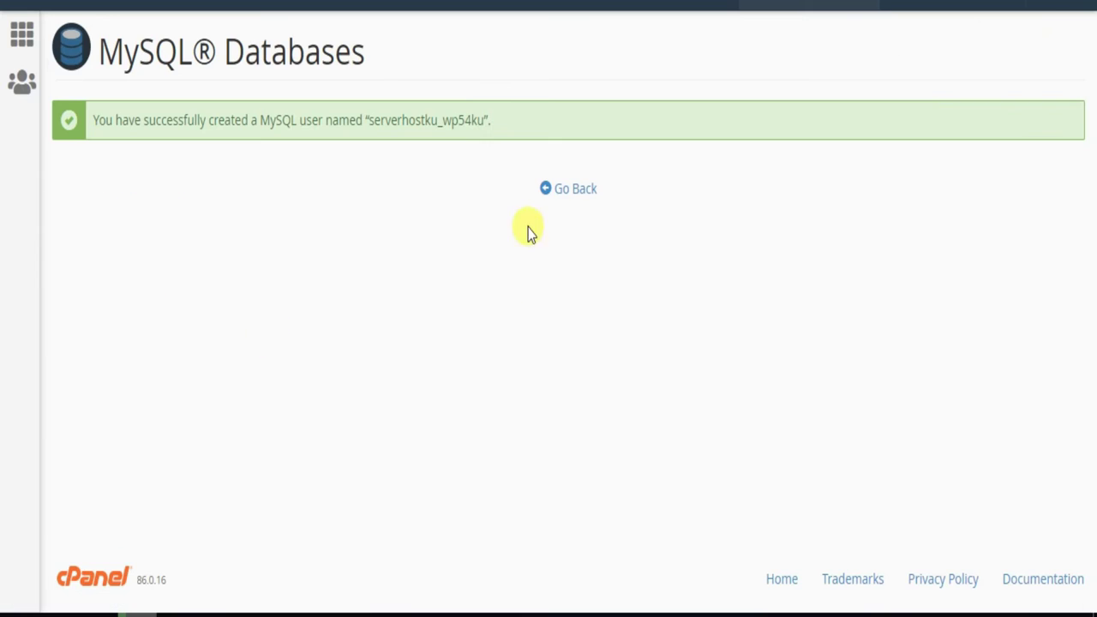
{"action": "left_click", "coordinate": [585, 189]}
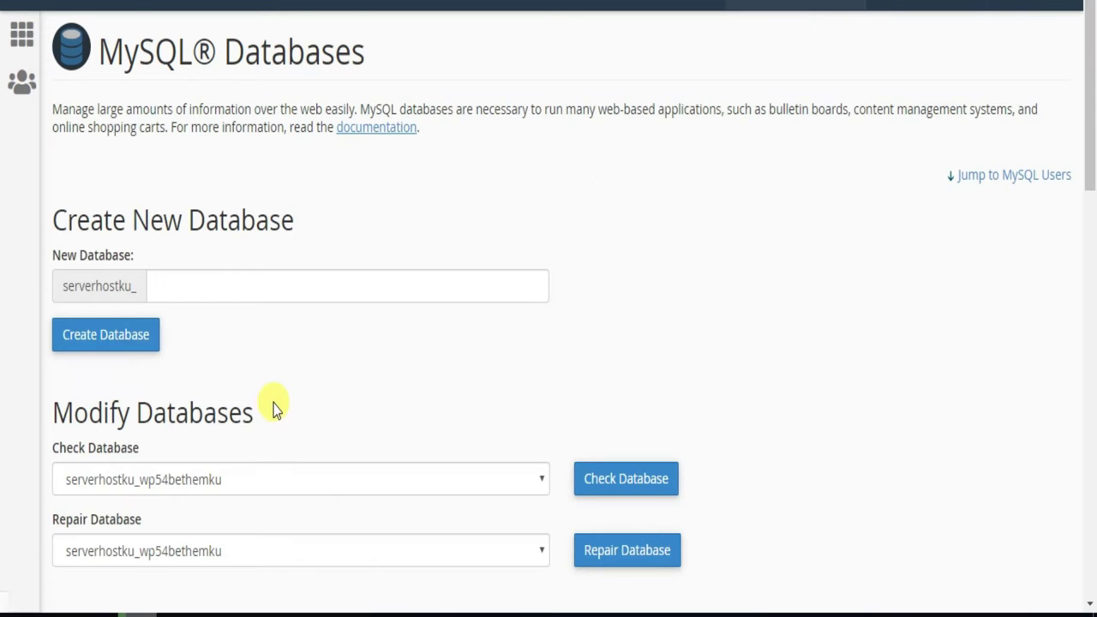
Add user wp54ku to the wp54bethemku database with ALL PRIVILEGES
{"action": "scroll", "coordinate": [279, 392], "scroll_direction": "down", "scroll_amount": 10}
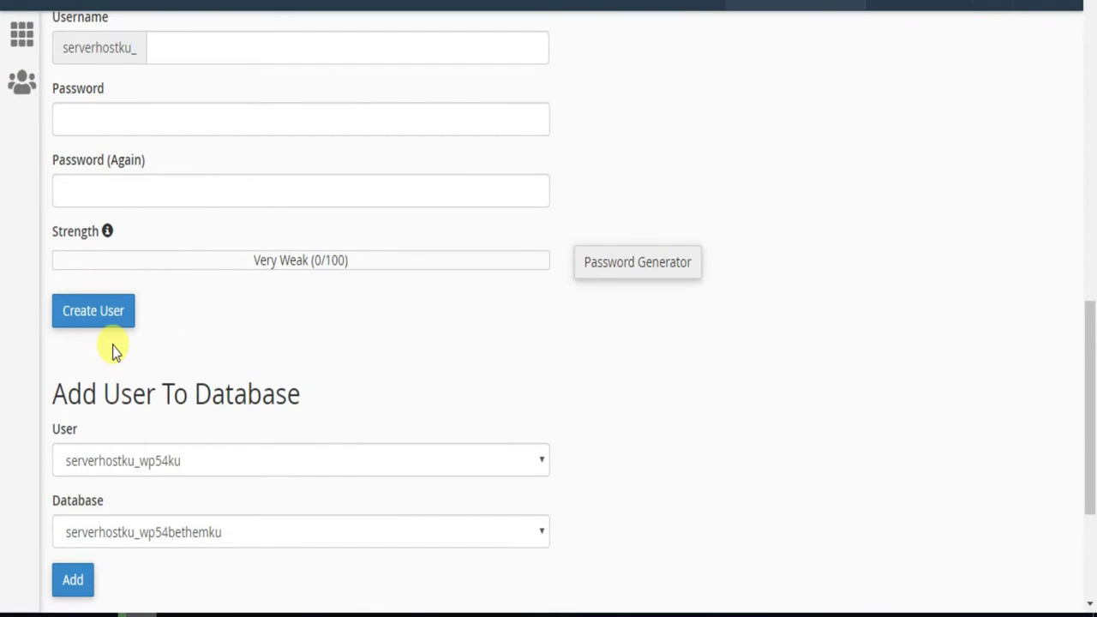
{"action": "scroll", "coordinate": [116, 351], "scroll_direction": "down", "scroll_amount": 2}
{"action": "left_click", "coordinate": [77, 382]}
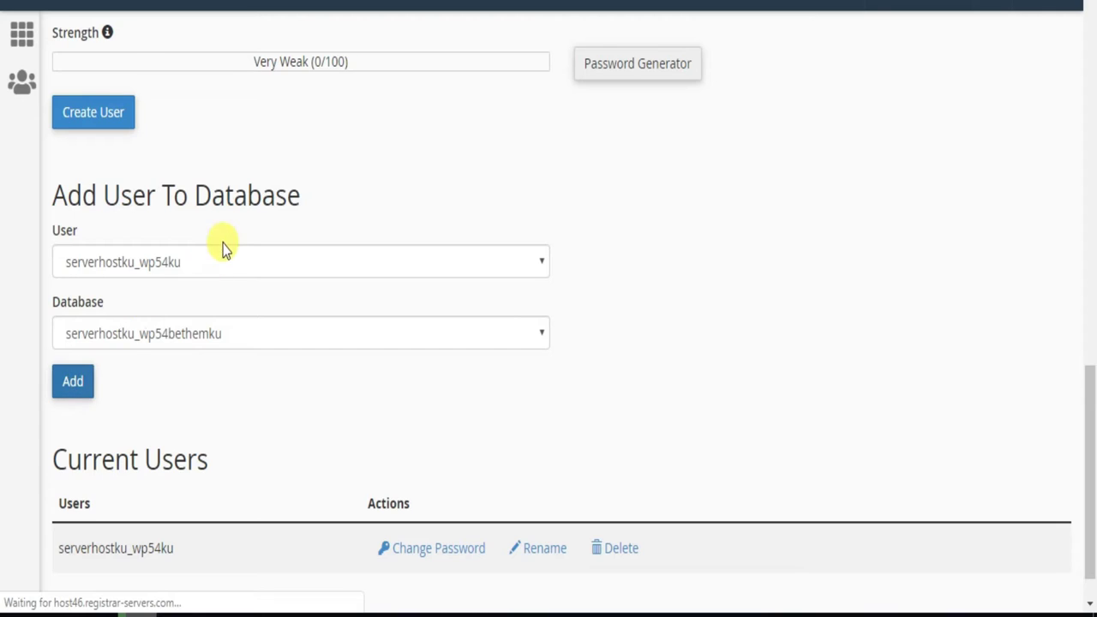
{"action": "left_click", "coordinate": [120, 228]}
{"action": "scroll", "coordinate": [143, 403], "scroll_direction": "down", "scroll_amount": 4}
{"action": "left_click", "coordinate": [105, 465]}
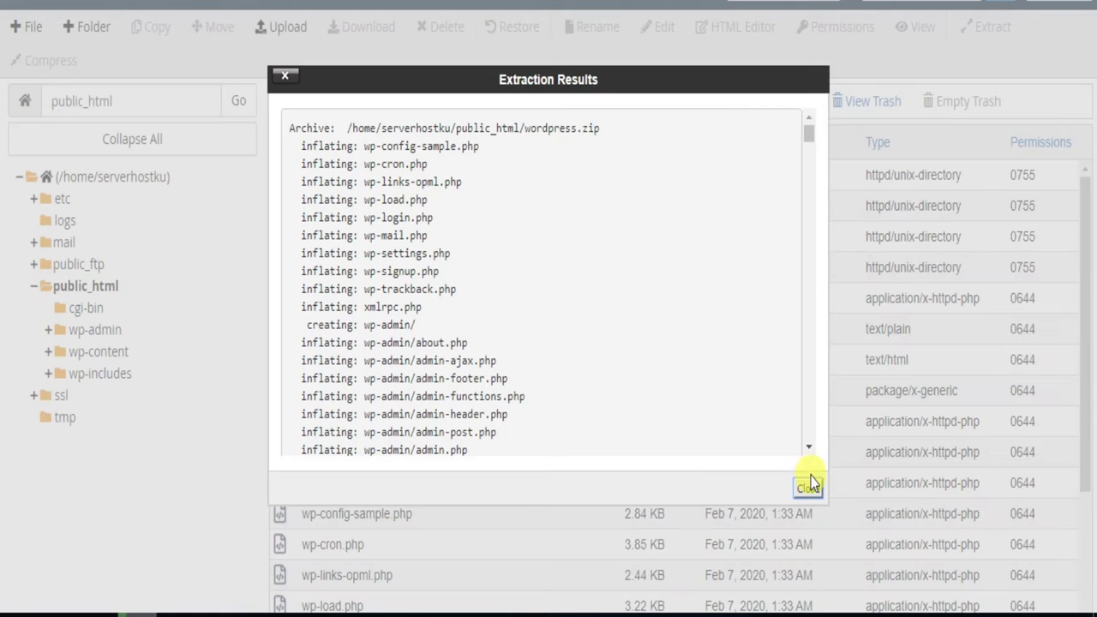
Dismiss the extraction results, select wordpress.zip and open the site's installer in a new tab
{"action": "left_click", "coordinate": [810, 484]}
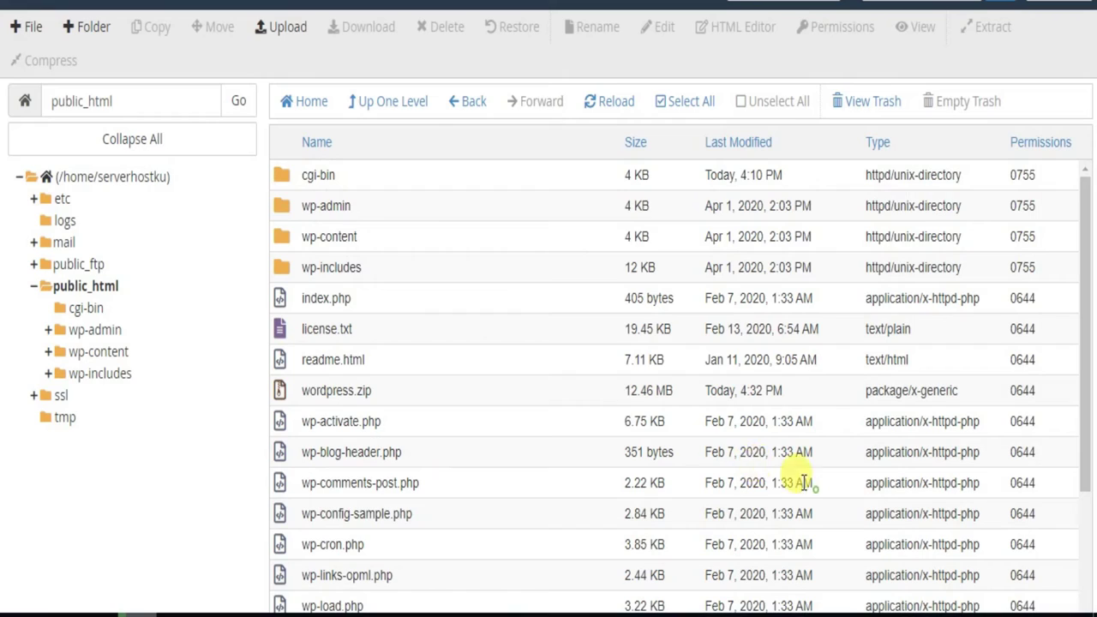
{"action": "left_click", "coordinate": [291, 394]}
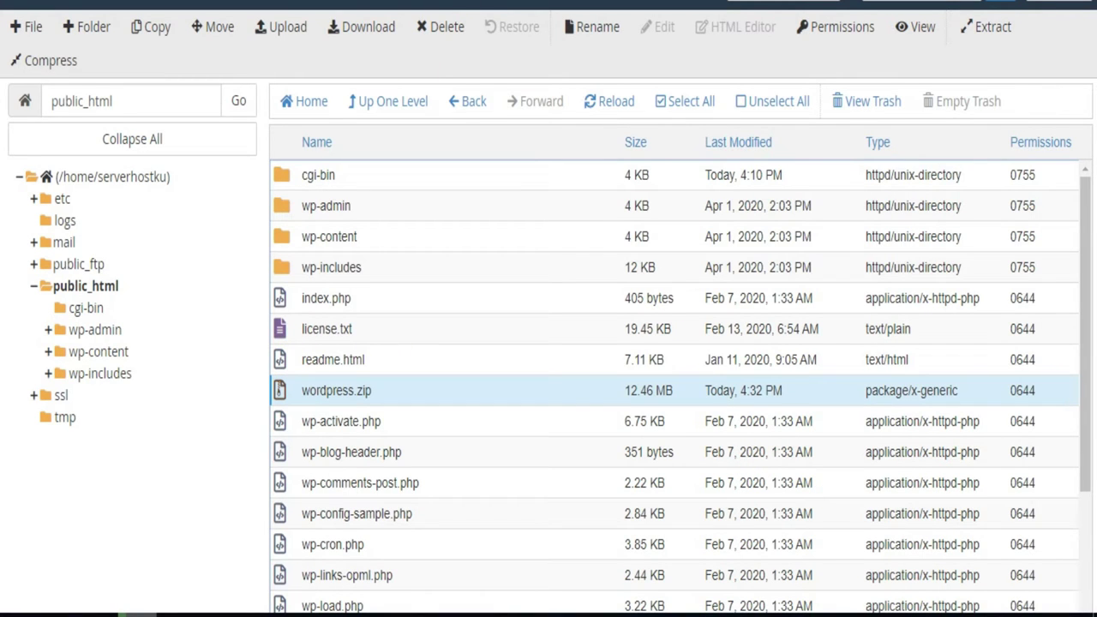
{"action": "key", "text": "ctrl+t"}
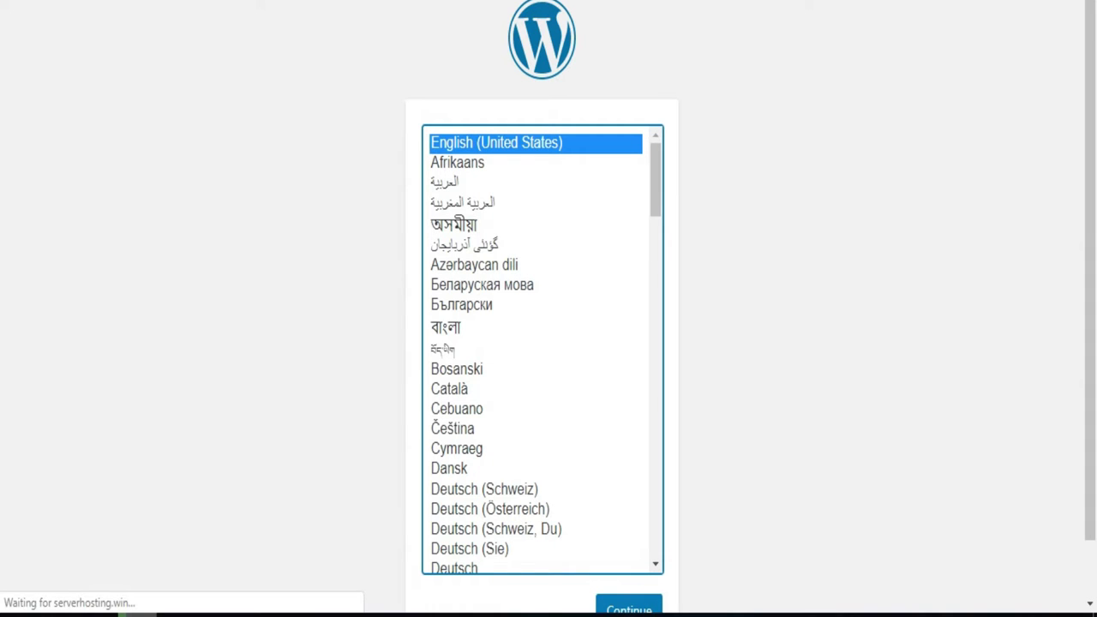
Choose English (United States) and paste the generated password into the database form
{"action": "scroll", "coordinate": [644, 519], "scroll_direction": "down", "scroll_amount": 1}
{"action": "left_click", "coordinate": [632, 549]}
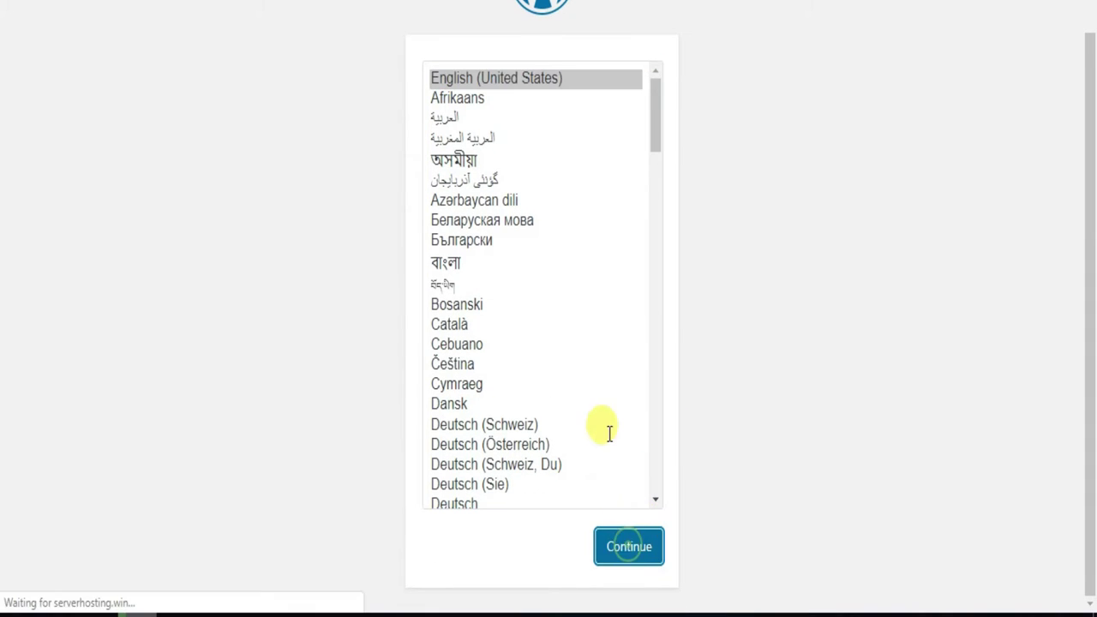
{"action": "left_click", "coordinate": [314, 509]}
{"action": "left_click", "coordinate": [472, 291]}
{"action": "double_click", "coordinate": [472, 291]}
{"action": "key", "text": "ctrl+v"}
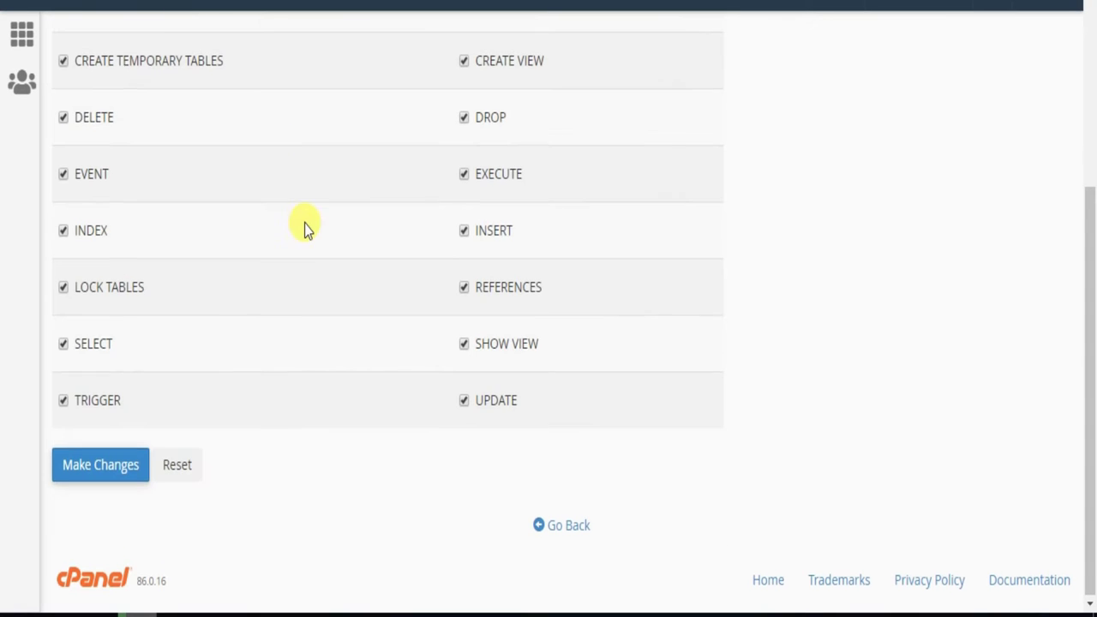
Copy the database user name serverhostku_wp54ku from cPanel into the username field
{"action": "scroll", "coordinate": [306, 226], "scroll_direction": "up", "scroll_amount": 4}
{"action": "left_click_drag", "start_coordinate": [210, 153], "coordinate": [97, 151]}
{"action": "right_click", "coordinate": [83, 151]}
{"action": "left_click", "coordinate": [102, 166]}
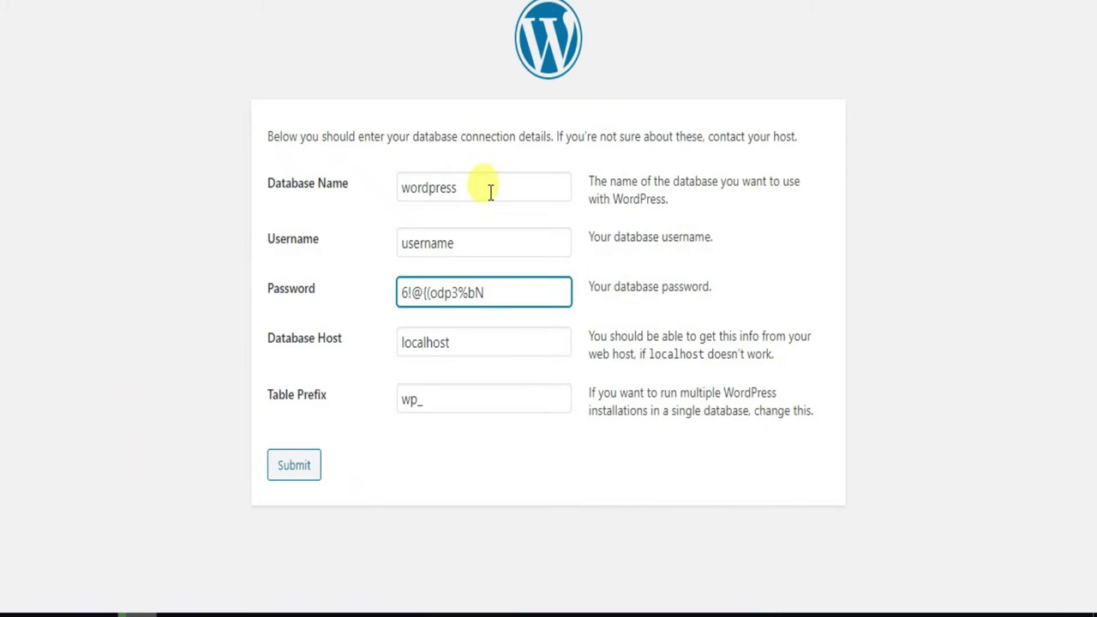
{"action": "double_click", "coordinate": [482, 242]}
{"action": "key", "text": "ctrl+v"}
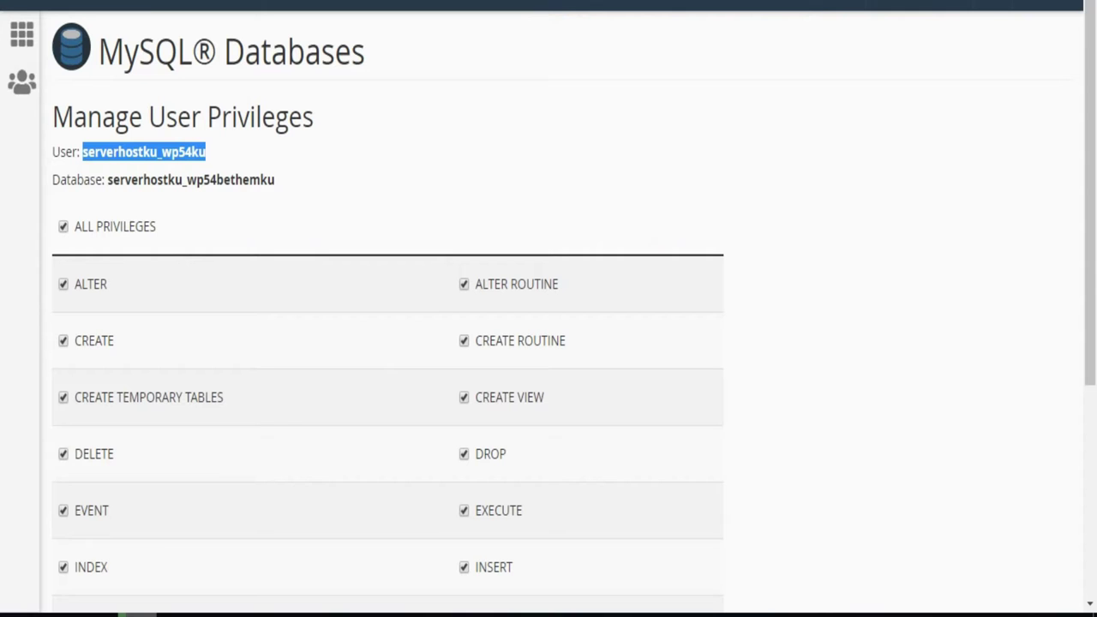
Copy the database name serverhostku_wp54bethemku into the form and submit the connection details
{"action": "left_click_drag", "start_coordinate": [275, 180], "coordinate": [109, 187]}
{"action": "right_click", "coordinate": [125, 181]}
{"action": "left_click", "coordinate": [160, 196]}
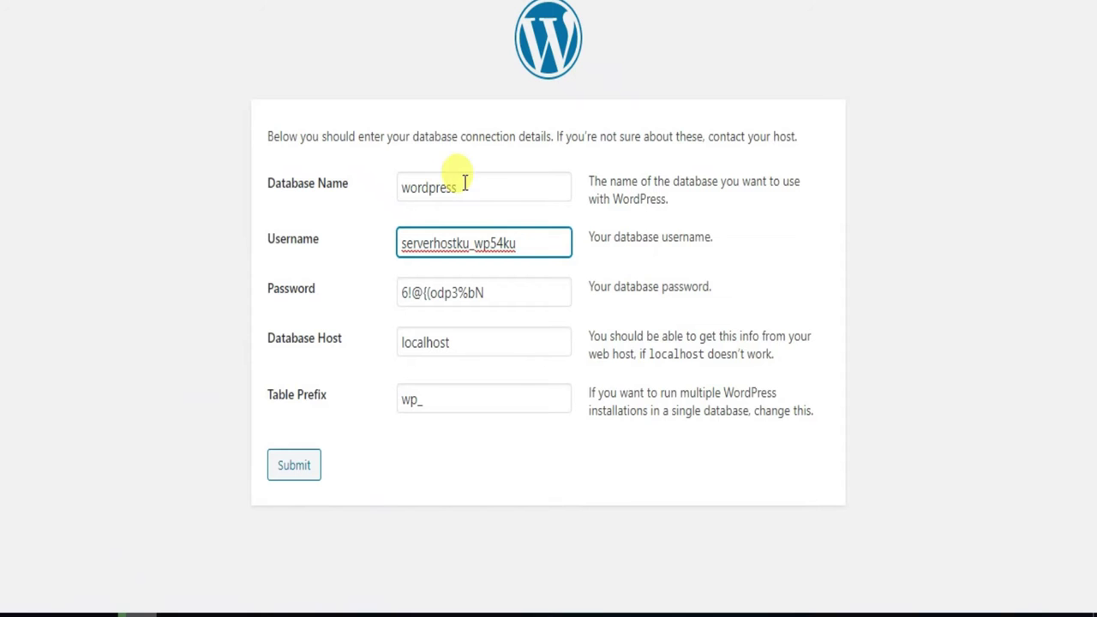
{"action": "double_click", "coordinate": [460, 180]}
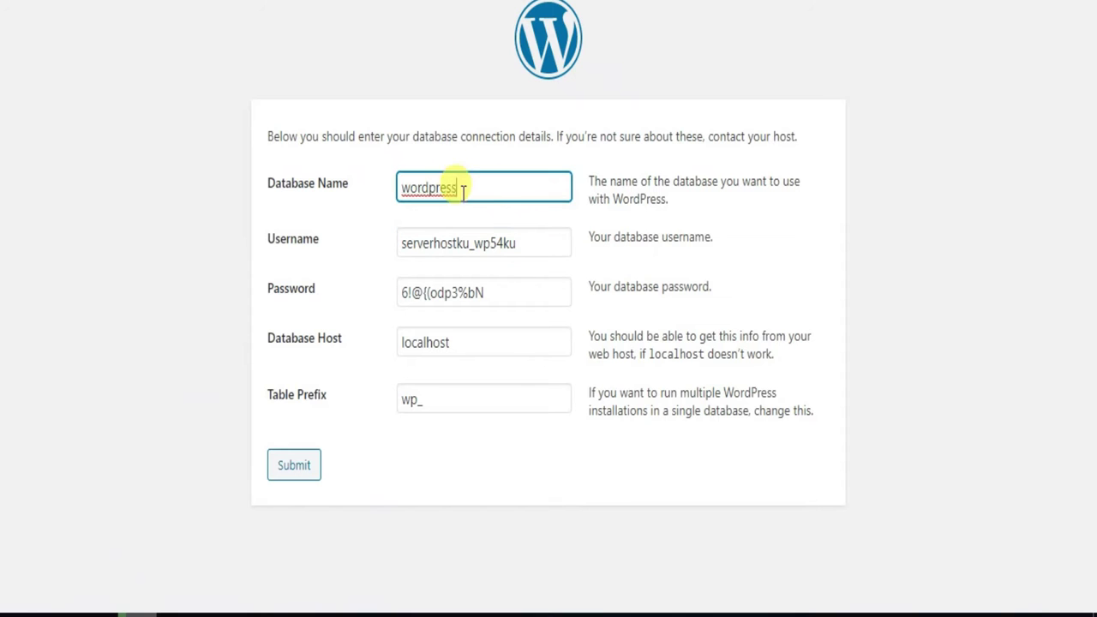
{"action": "key", "text": "ctrl+v"}
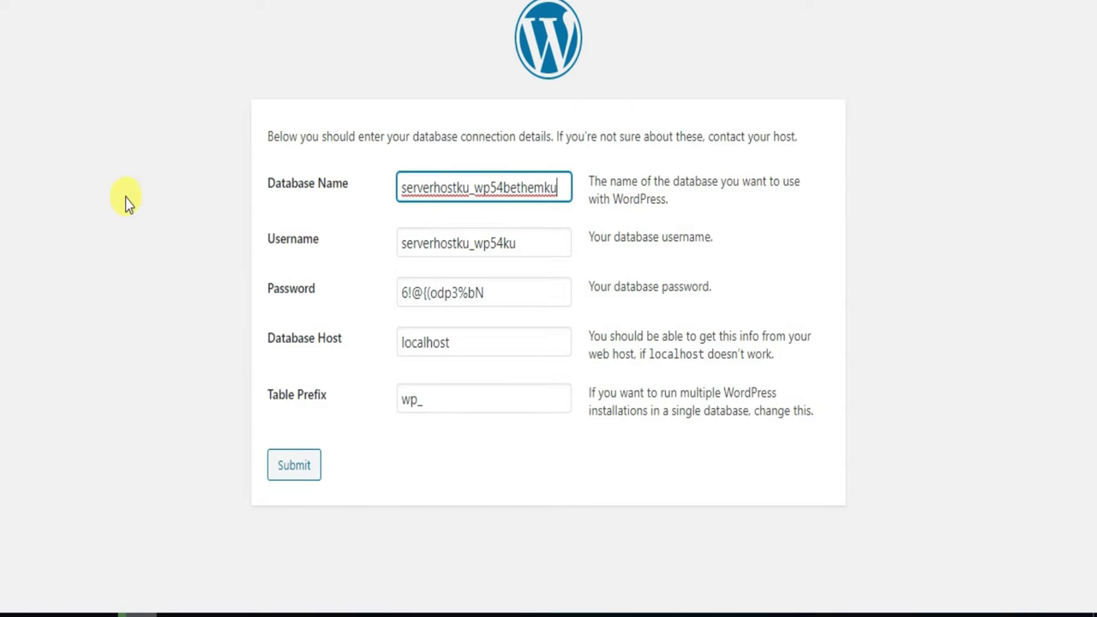
{"action": "left_click", "coordinate": [288, 473]}
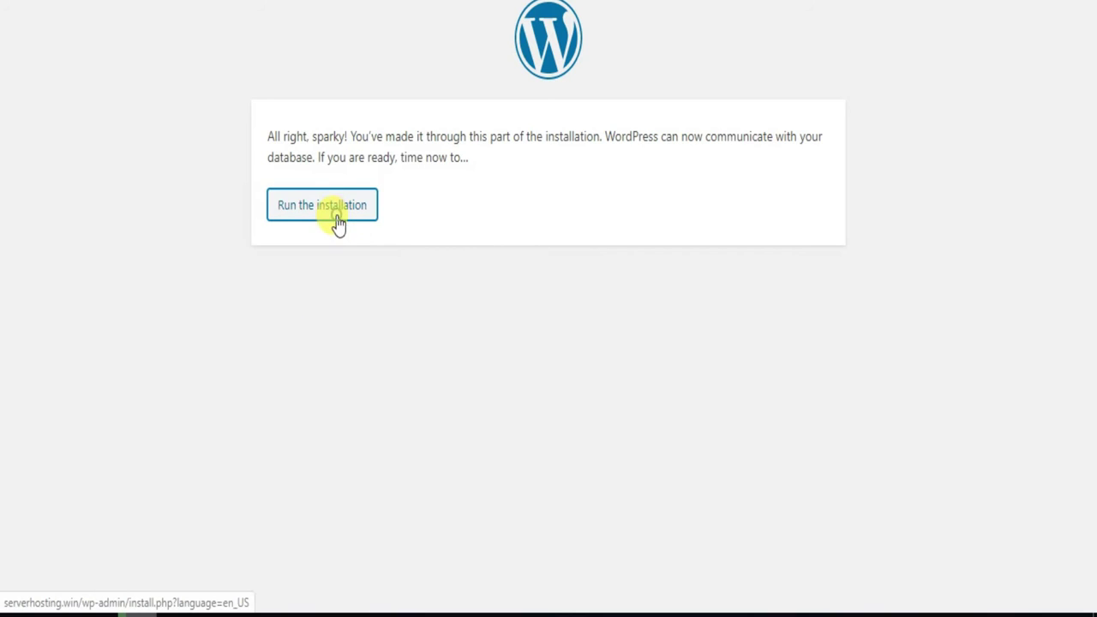
Run the installation with site title serverhosting and an admin account, then install WordPress
{"action": "left_click", "coordinate": [339, 215]}
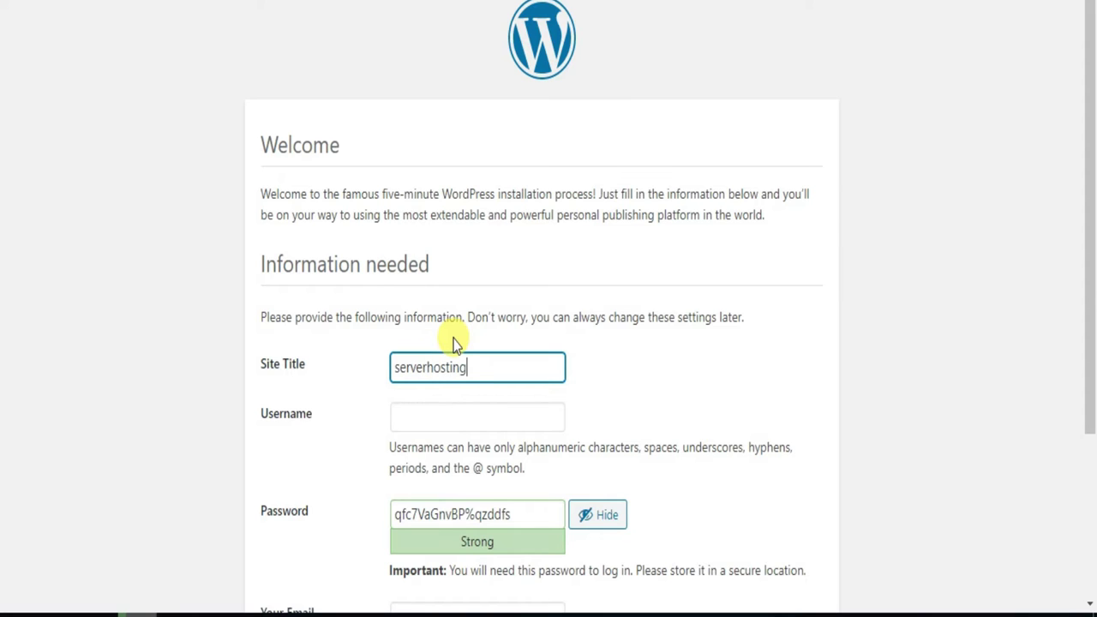
{"action": "left_click", "coordinate": [446, 420]}
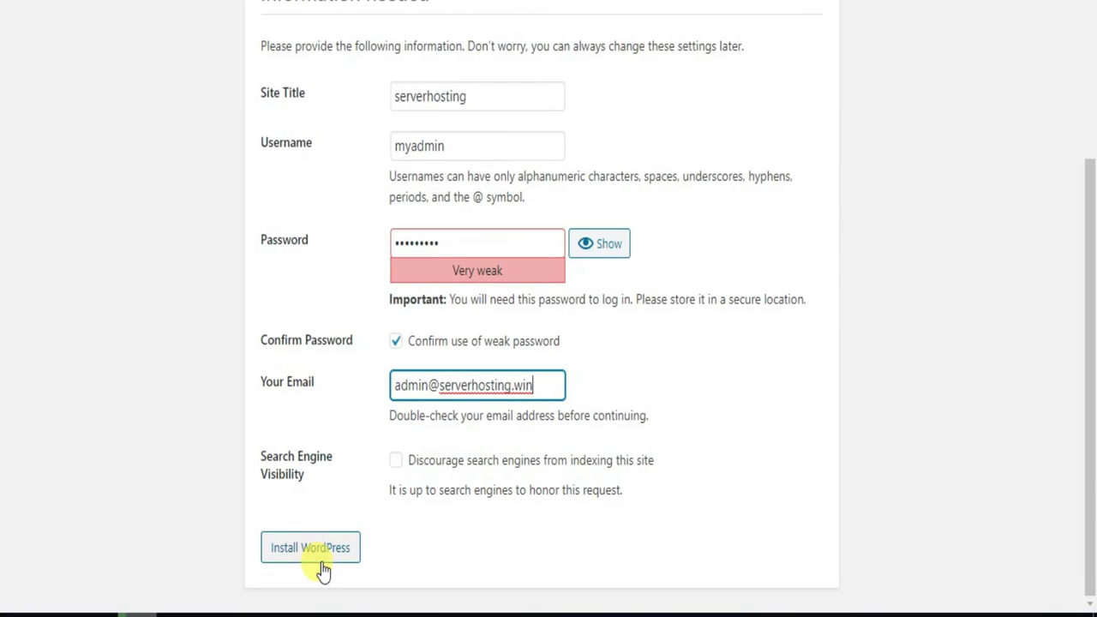
{"action": "left_click", "coordinate": [317, 556]}
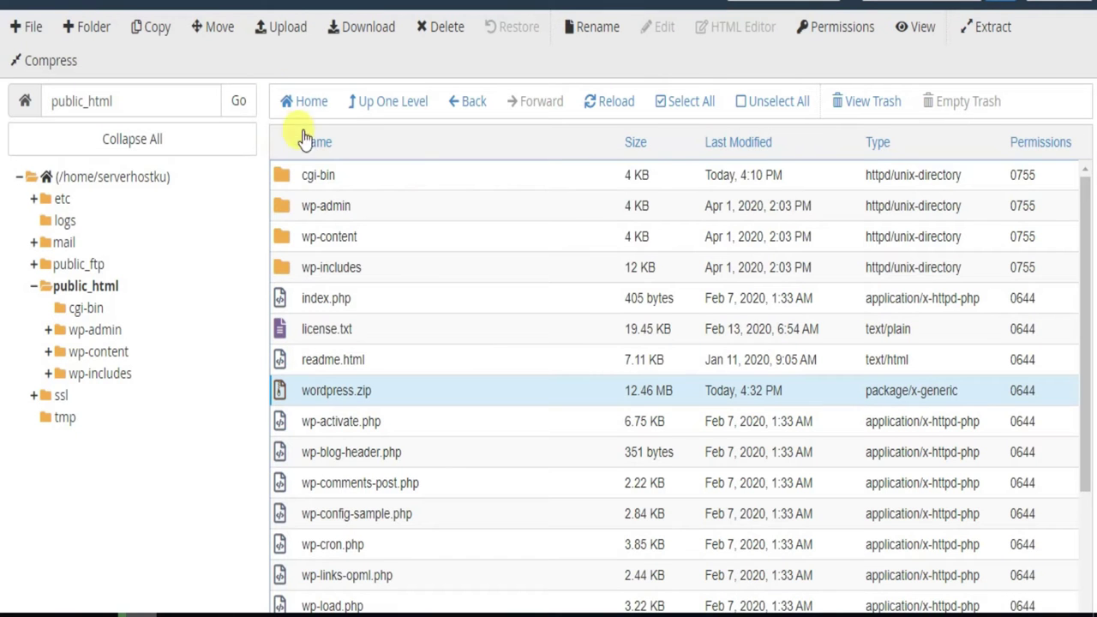
Create a new betheme folder inside wp-content/themes
{"action": "double_click", "coordinate": [284, 231]}
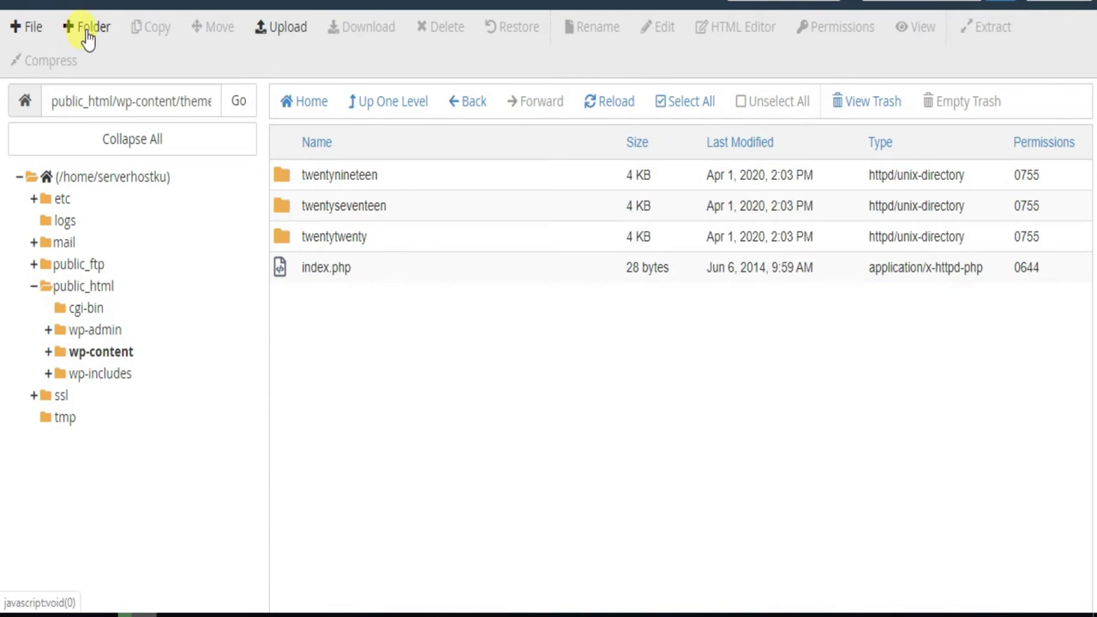
{"action": "left_click", "coordinate": [76, 27]}
{"action": "type", "text": "betheme"}
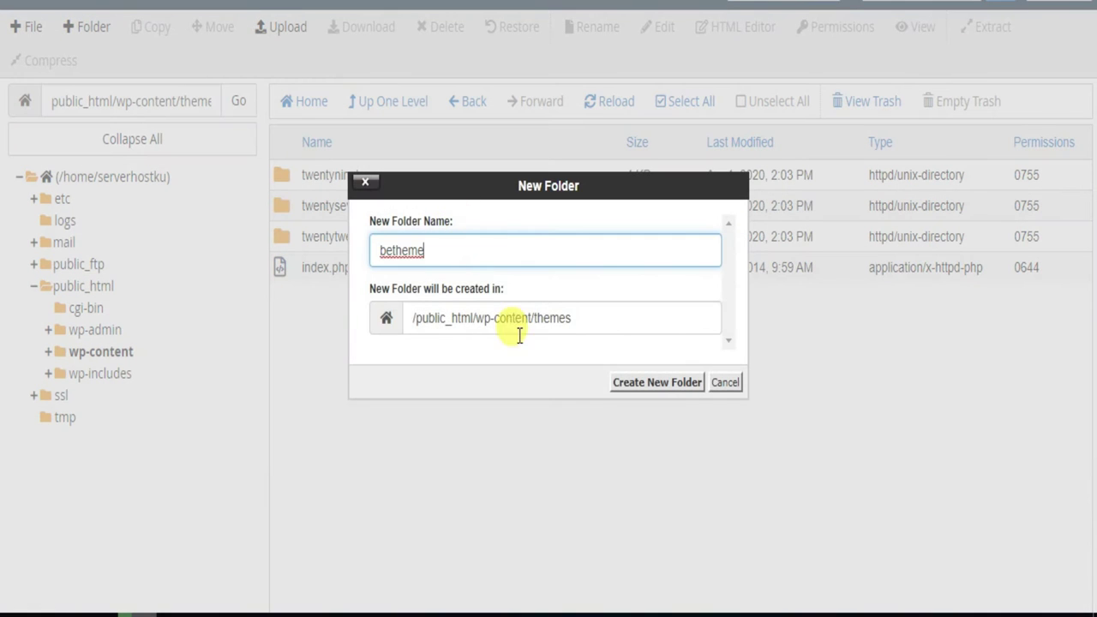
{"action": "left_click", "coordinate": [627, 385]}
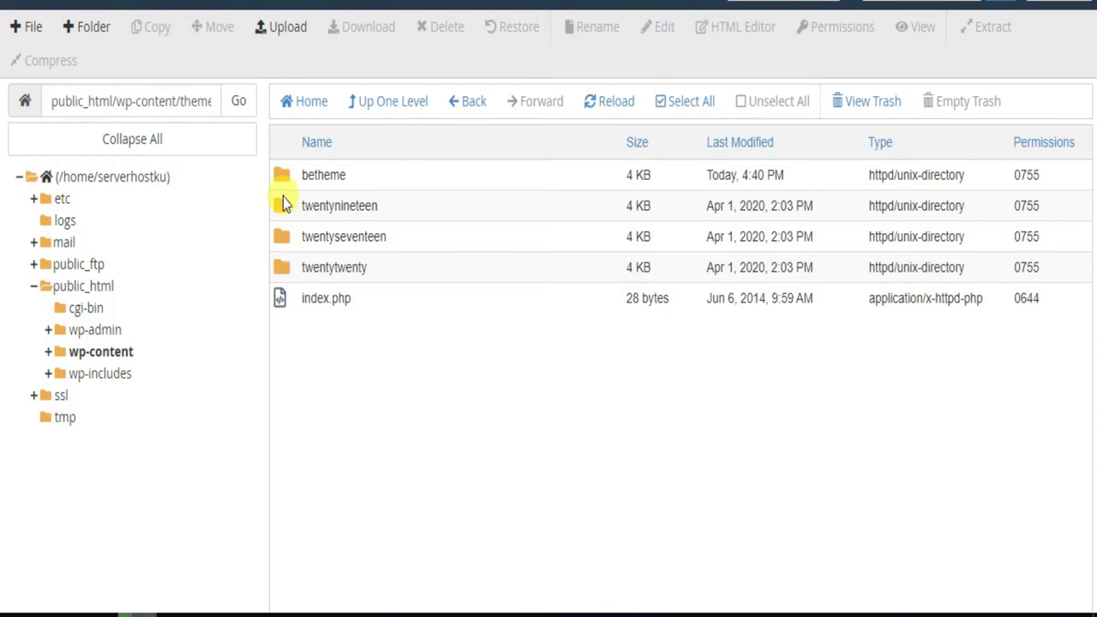
{"action": "left_click", "coordinate": [279, 170]}
Upload betheme.zip into the betheme folder
{"action": "double_click", "coordinate": [280, 176]}
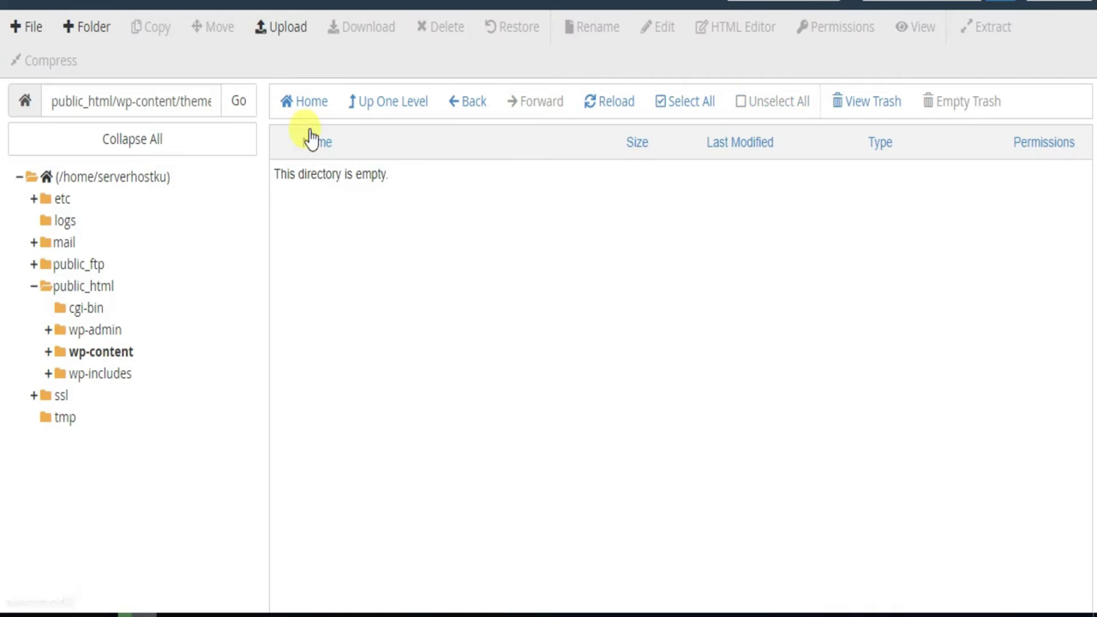
{"action": "left_click", "coordinate": [270, 26]}
{"action": "left_click", "coordinate": [549, 314]}
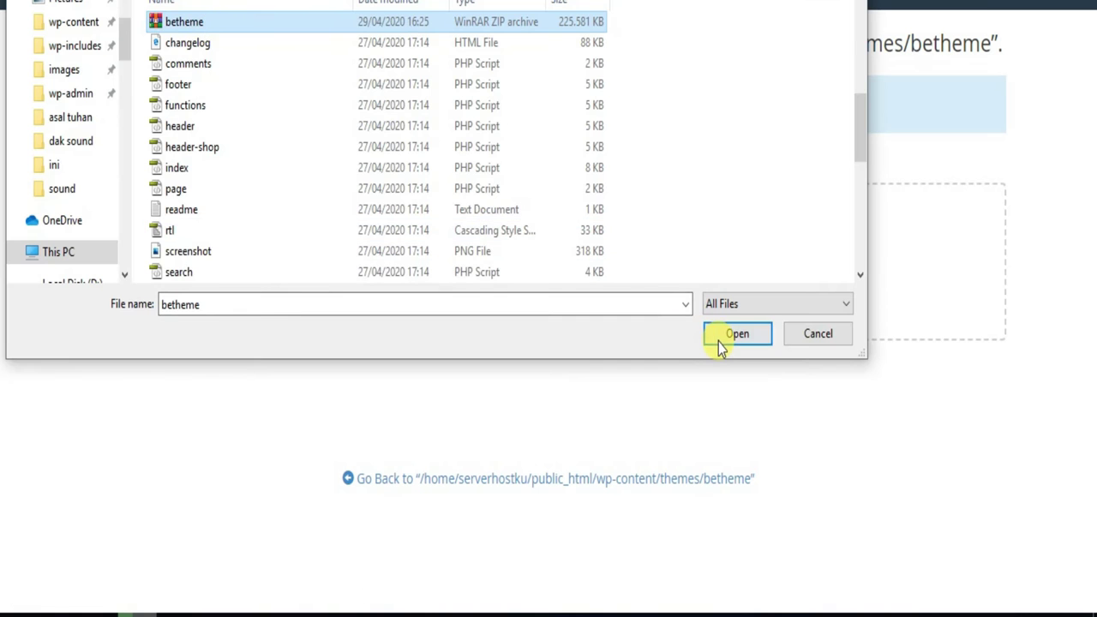
{"action": "left_click", "coordinate": [718, 342]}
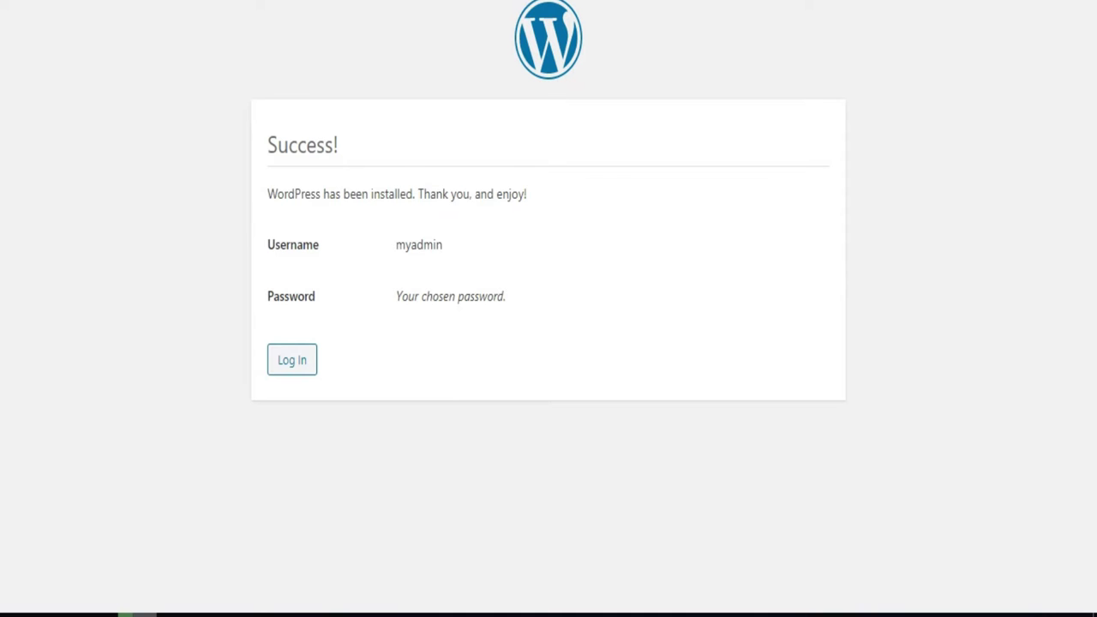
{"action": "left_click", "coordinate": [296, 361]}
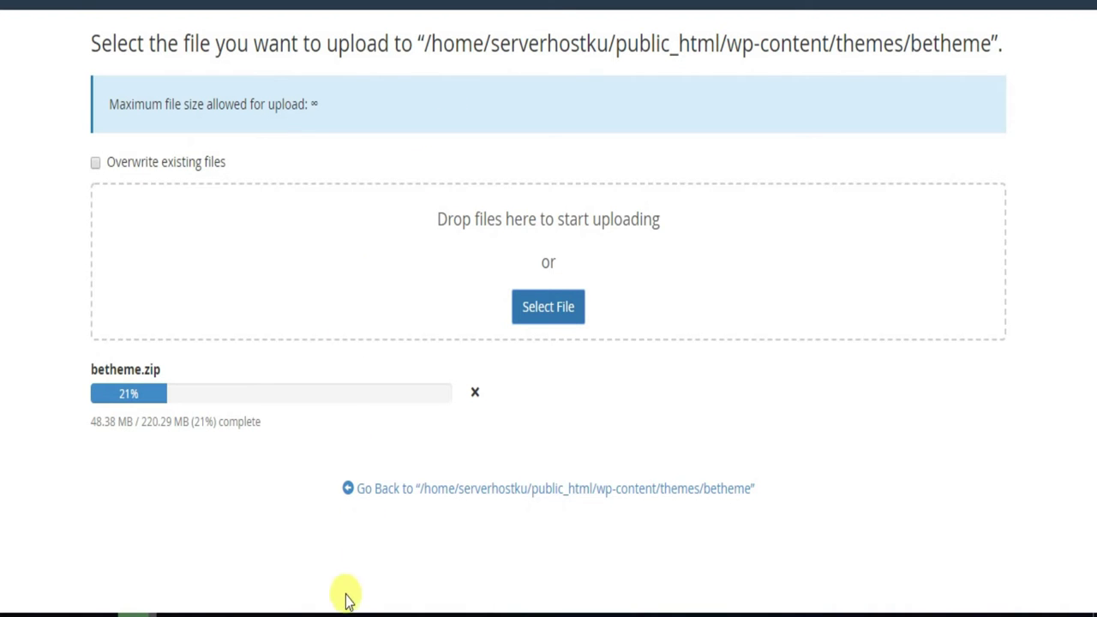
Extract betheme.zip into the betheme folder and close the results
{"action": "mouse_move", "coordinate": [342, 614]}
{"action": "left_click", "coordinate": [645, 602]}
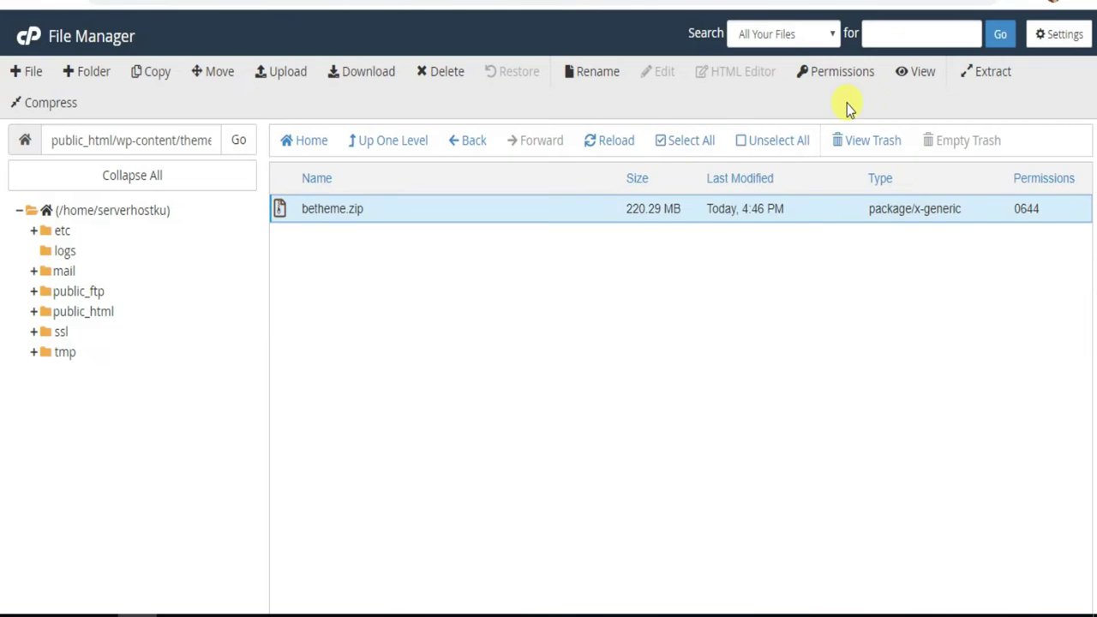
{"action": "left_click", "coordinate": [982, 73]}
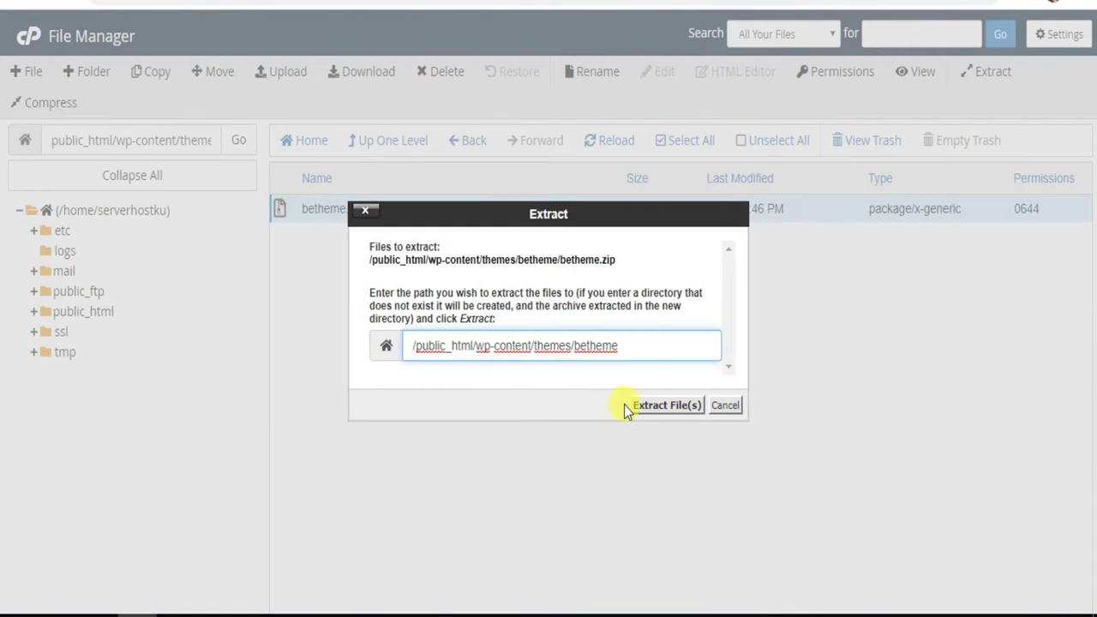
{"action": "left_click", "coordinate": [652, 407]}
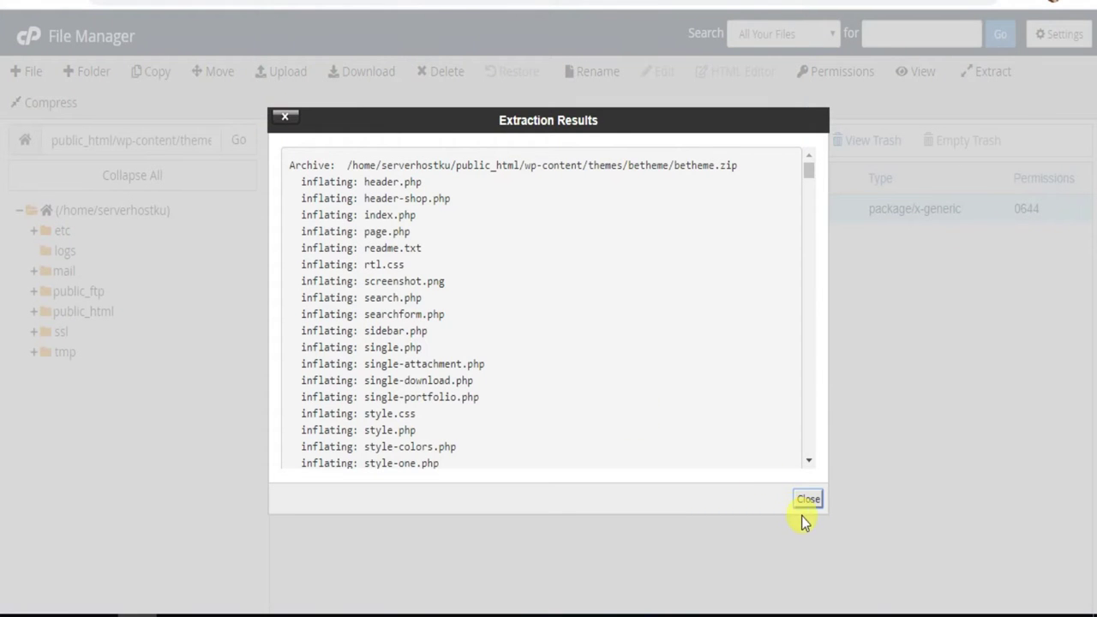
{"action": "left_click", "coordinate": [807, 501]}
Reload the listing and permanently delete the betheme.zip archive
{"action": "left_click", "coordinate": [240, 142]}
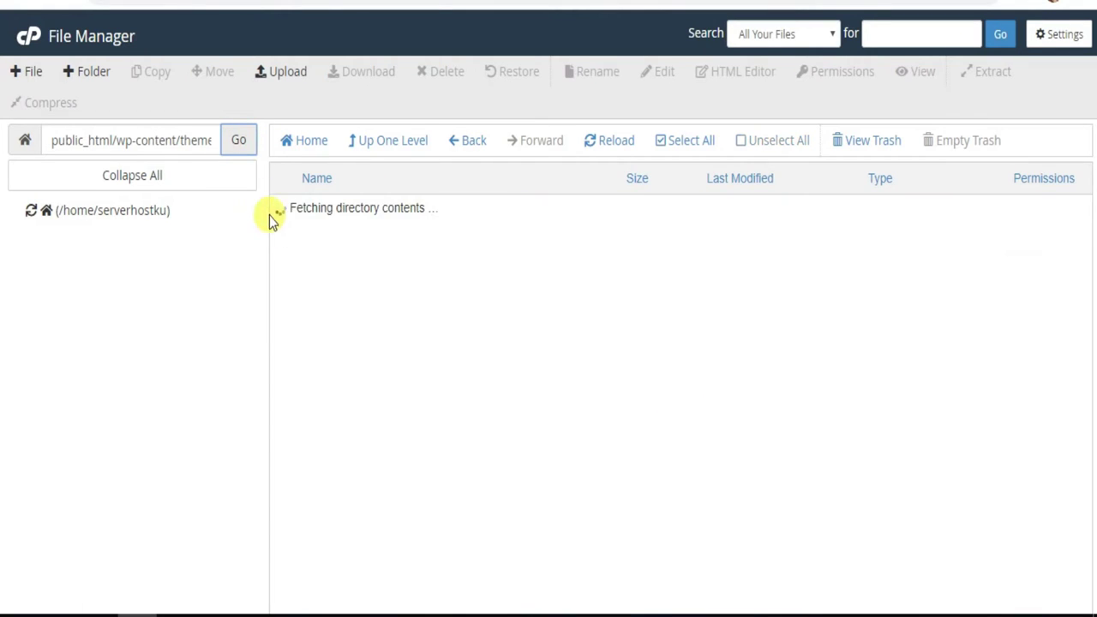
{"action": "scroll", "coordinate": [384, 411], "scroll_direction": "down", "scroll_amount": 4}
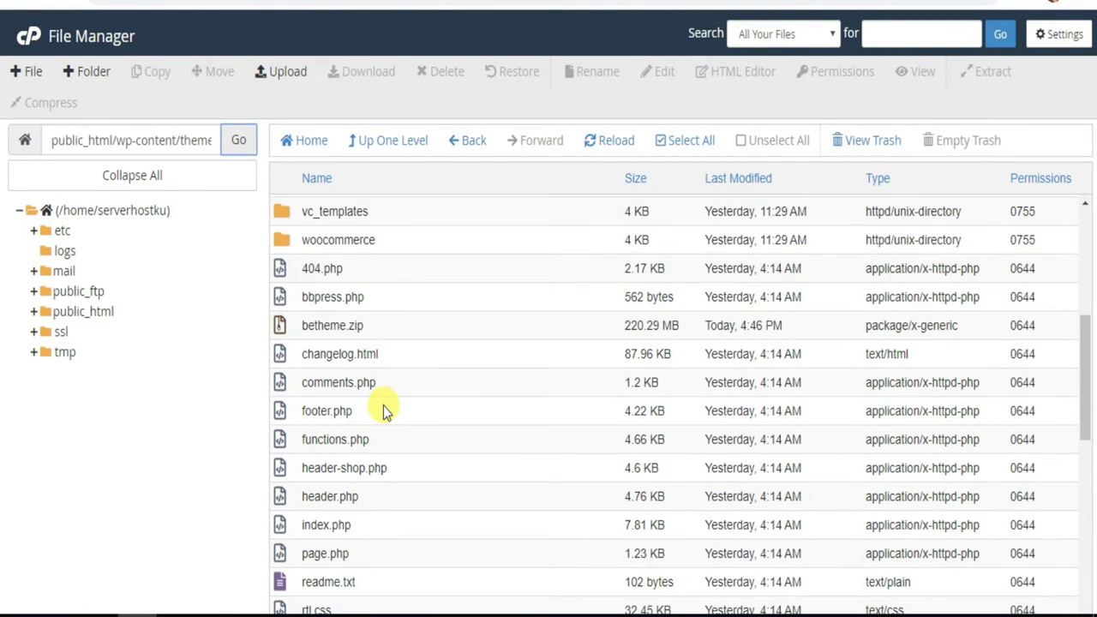
{"action": "left_click", "coordinate": [292, 330]}
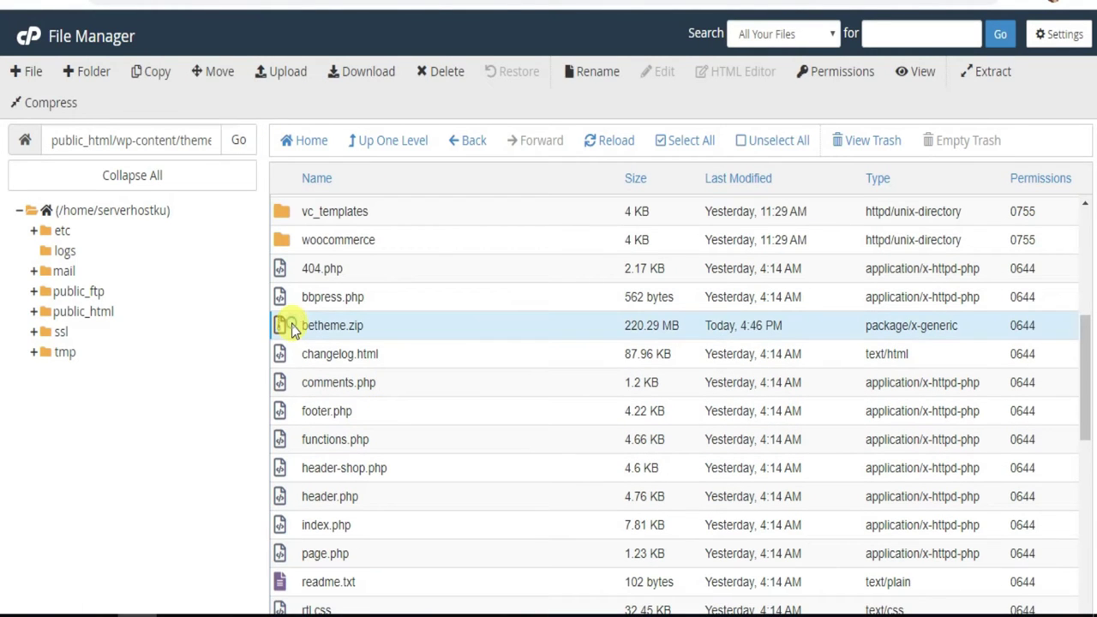
{"action": "left_click", "coordinate": [437, 70]}
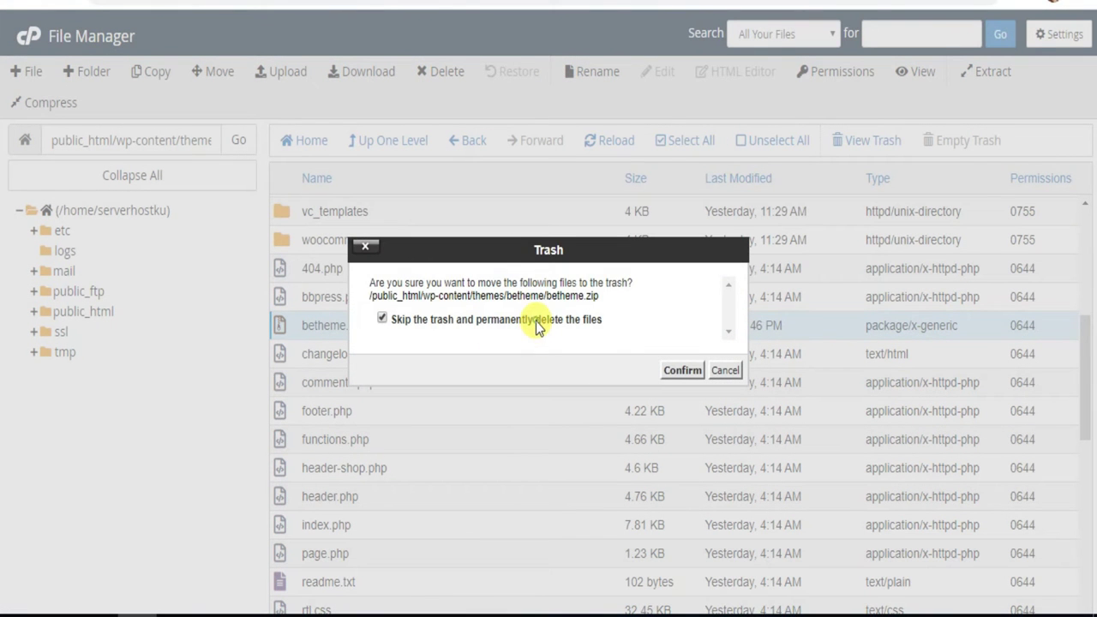
{"action": "left_click", "coordinate": [673, 368]}
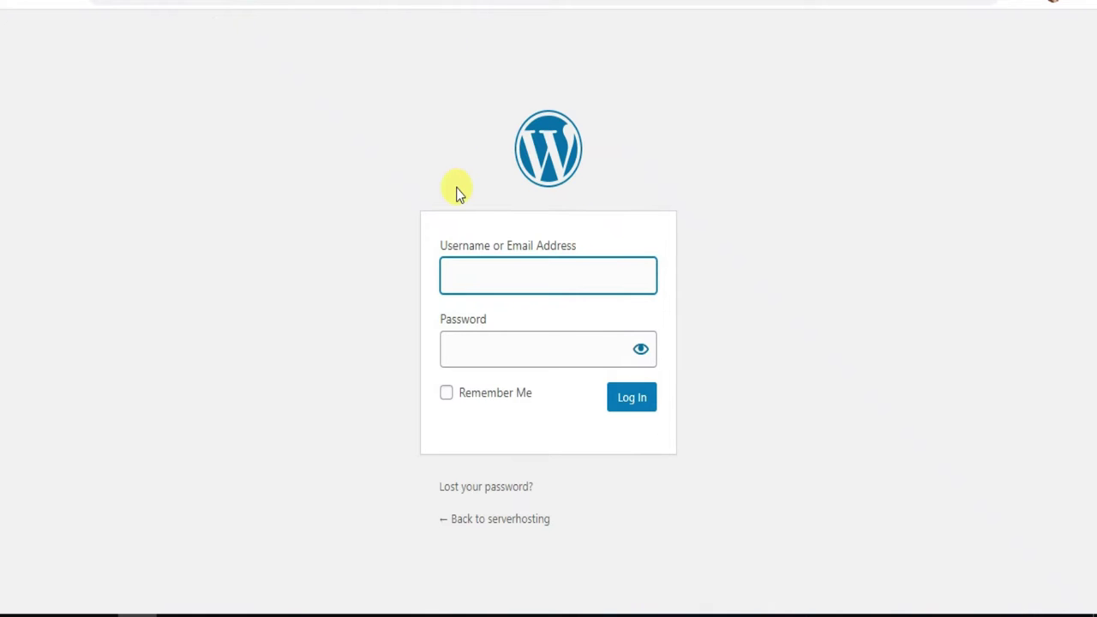
Log in to WordPress with the admin username and password
{"action": "type", "text": "myadmin"}
{"action": "key", "text": "Tab"}
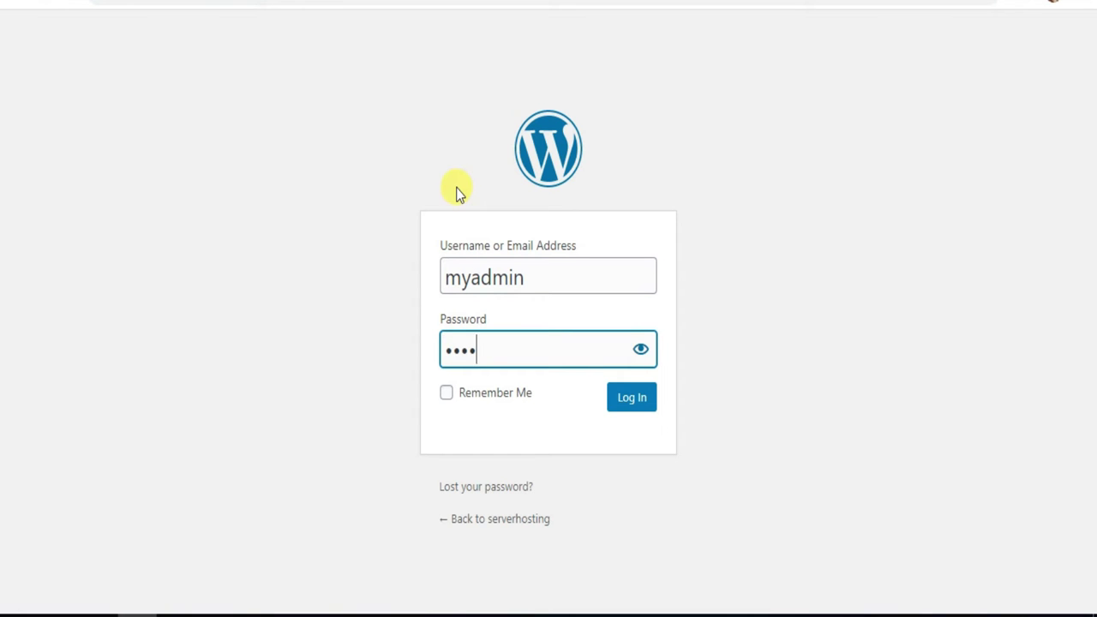
{"action": "type", "text": "1"}
{"action": "left_click", "coordinate": [615, 401]}
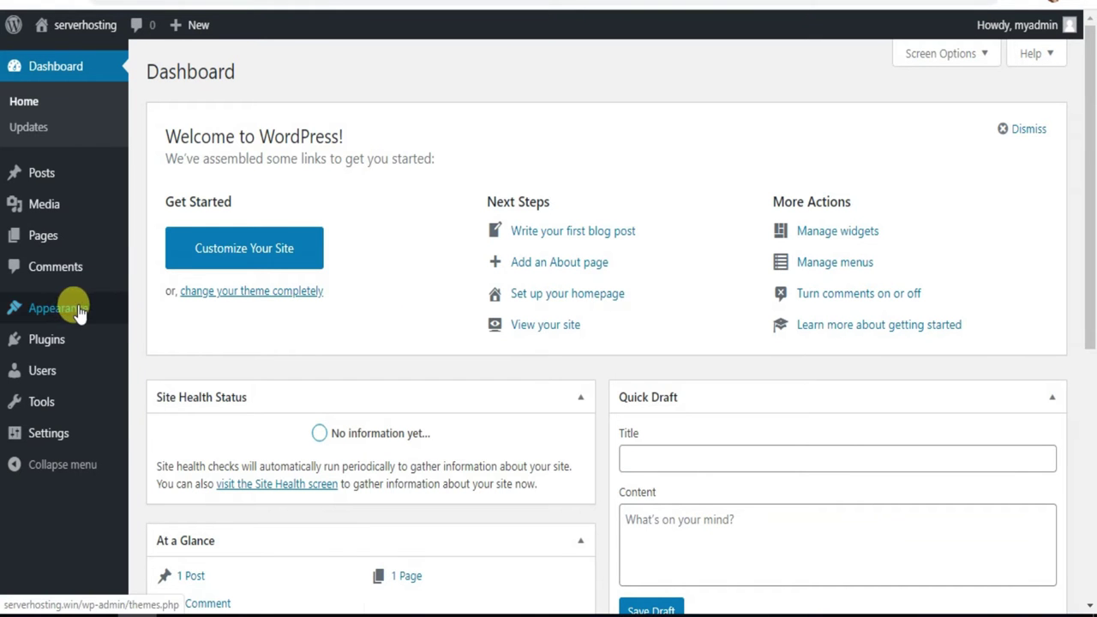
Decline the browser's save-password prompt and activate Betheme under Appearance > Themes
{"action": "left_click", "coordinate": [72, 316]}
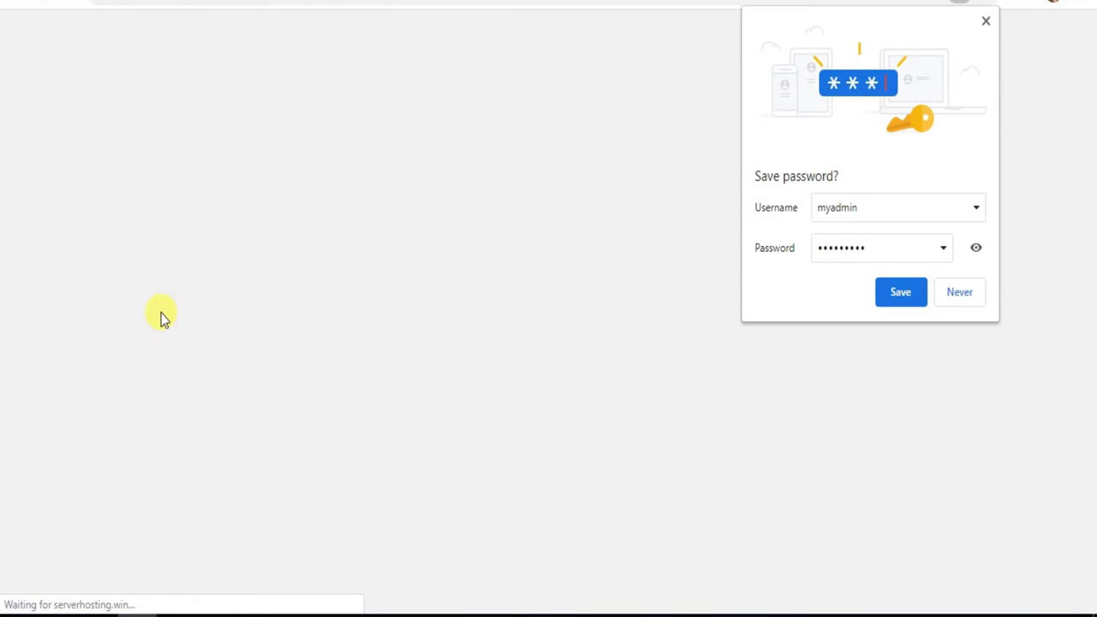
{"action": "left_click", "coordinate": [960, 292]}
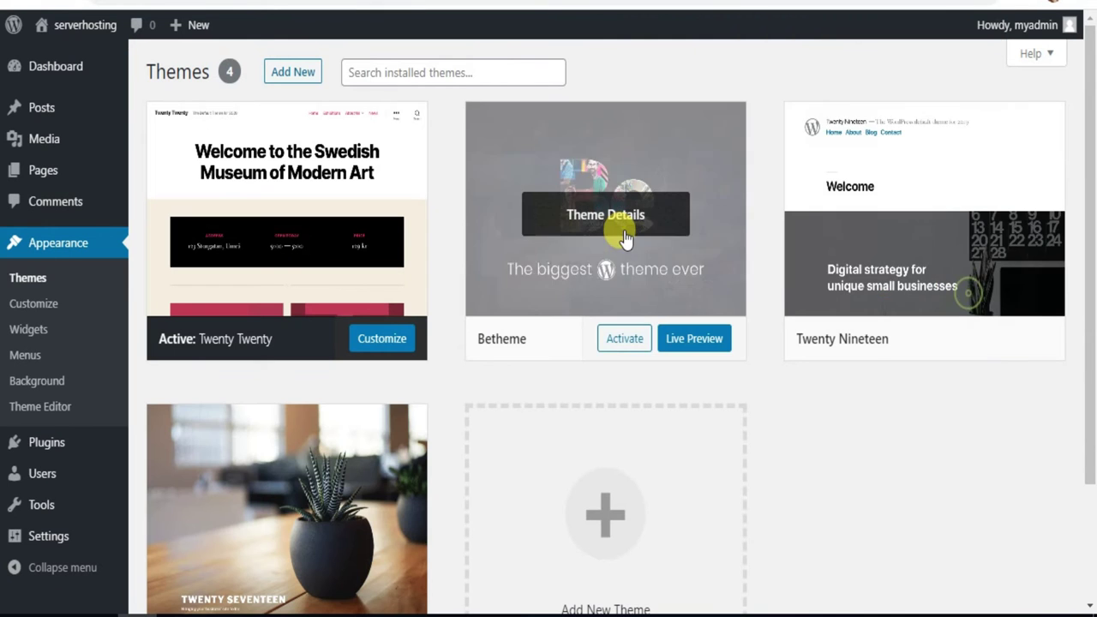
{"action": "left_click", "coordinate": [614, 341]}
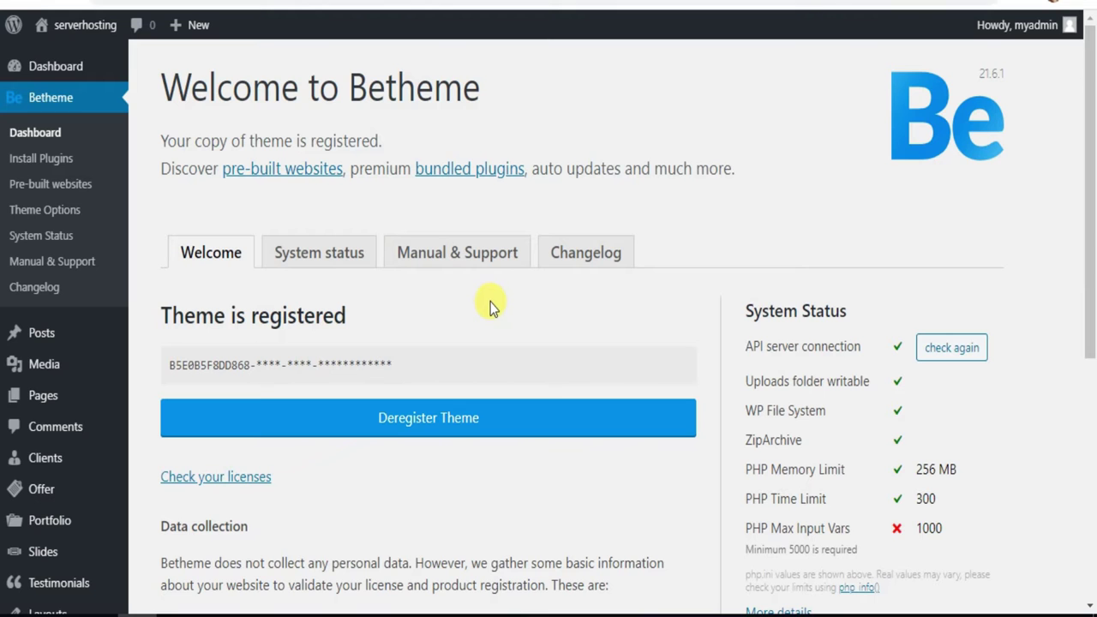
{"action": "scroll", "coordinate": [485, 329], "scroll_direction": "down", "scroll_amount": 4}
{"action": "scroll", "coordinate": [487, 339], "scroll_direction": "up", "scroll_amount": 4}
{"action": "scroll", "coordinate": [487, 335], "scroll_direction": "down", "scroll_amount": 2}
{"action": "scroll", "coordinate": [486, 335], "scroll_direction": "up", "scroll_amount": 2}
Bulk-install all seven recommended Betheme plugins from the Install Plugins list
{"action": "left_click", "coordinate": [68, 161]}
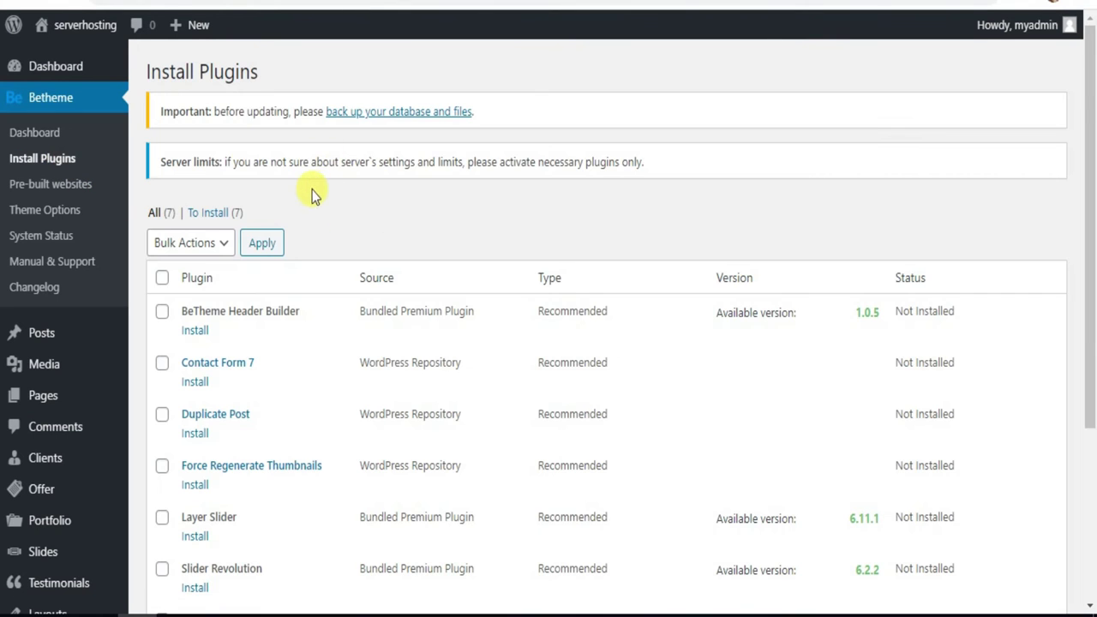
{"action": "scroll", "coordinate": [289, 245], "scroll_direction": "down", "scroll_amount": 3}
{"action": "scroll", "coordinate": [289, 245], "scroll_direction": "up", "scroll_amount": 3}
{"action": "left_click", "coordinate": [161, 280]}
{"action": "left_click", "coordinate": [216, 243]}
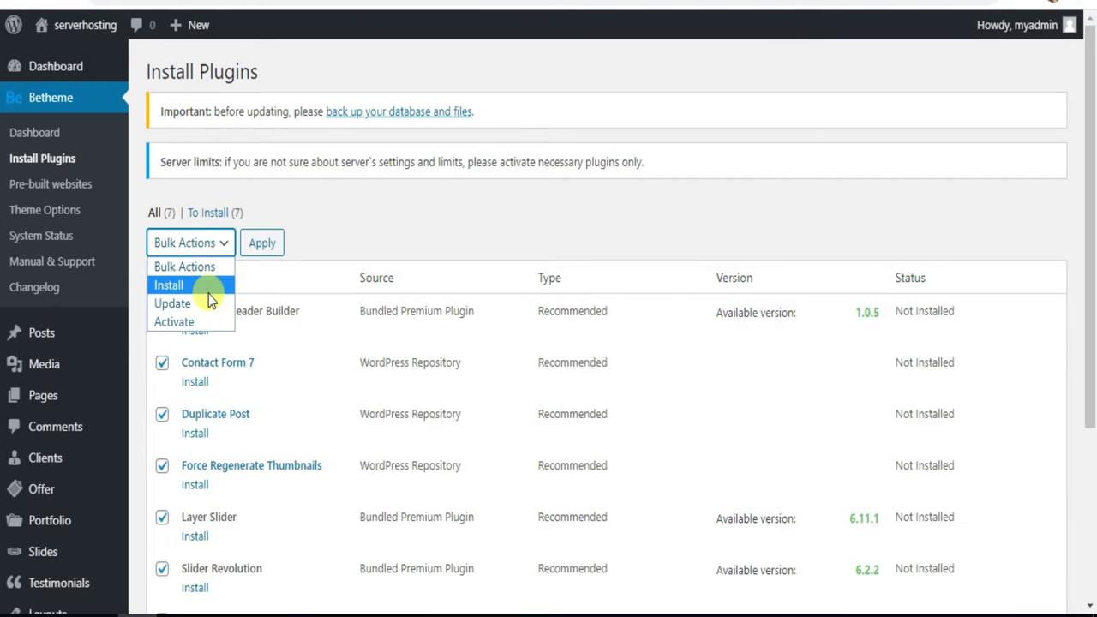
{"action": "left_click", "coordinate": [209, 292]}
{"action": "left_click", "coordinate": [276, 246]}
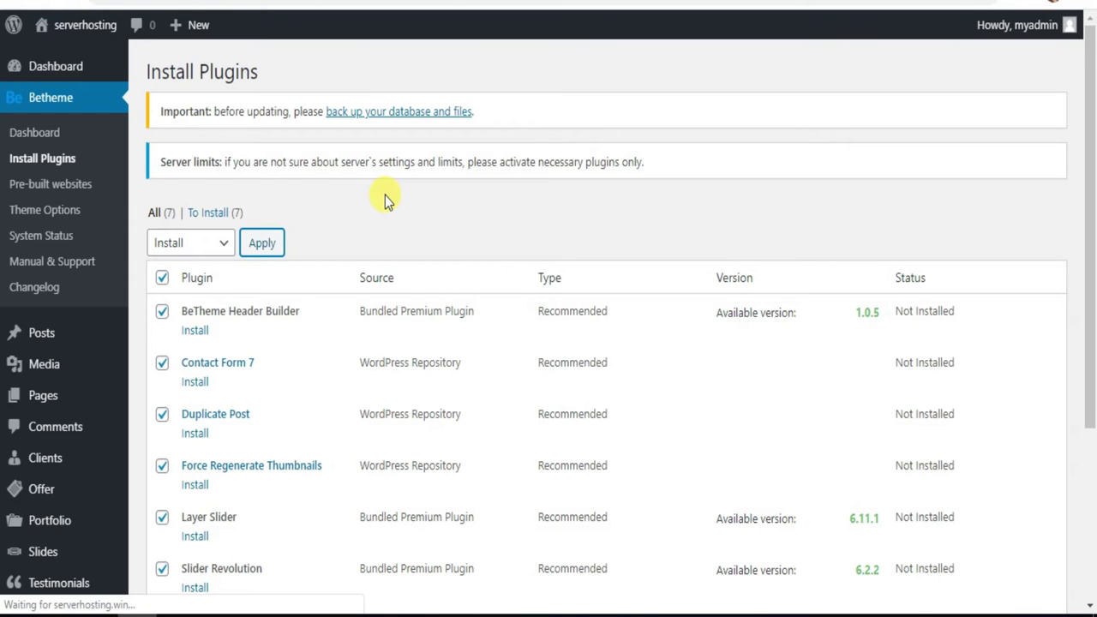
{"action": "scroll", "coordinate": [384, 206], "scroll_direction": "down", "scroll_amount": 5}
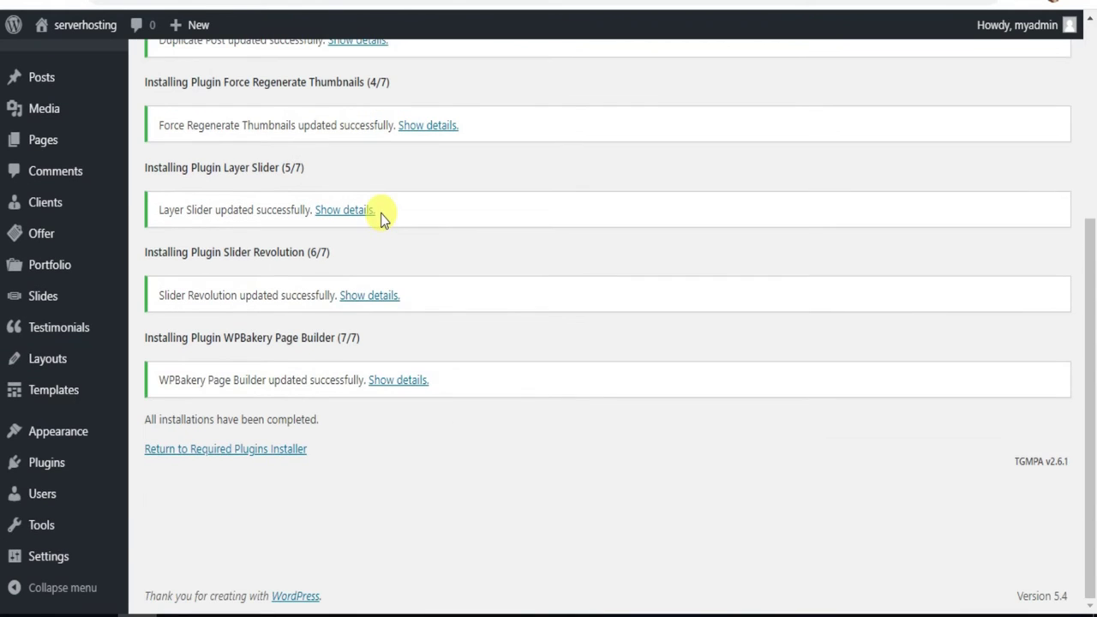
{"action": "left_click", "coordinate": [254, 450]}
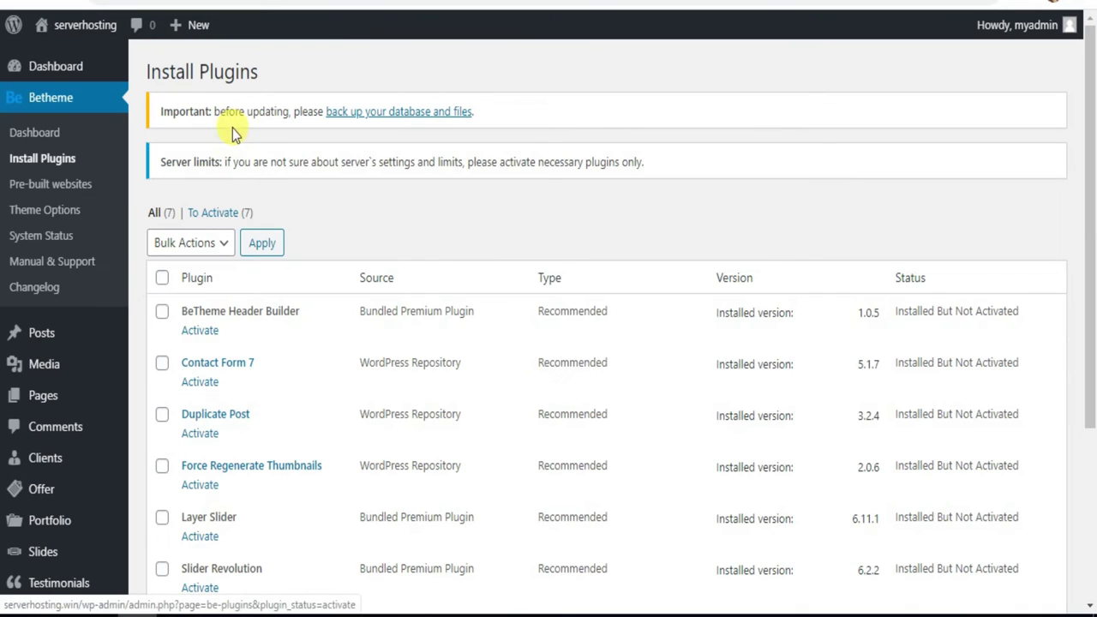
Select all seven plugins and apply the Activate bulk action
{"action": "left_click", "coordinate": [214, 242]}
{"action": "left_click", "coordinate": [362, 223]}
{"action": "left_click", "coordinate": [162, 278]}
{"action": "left_click", "coordinate": [204, 244]}
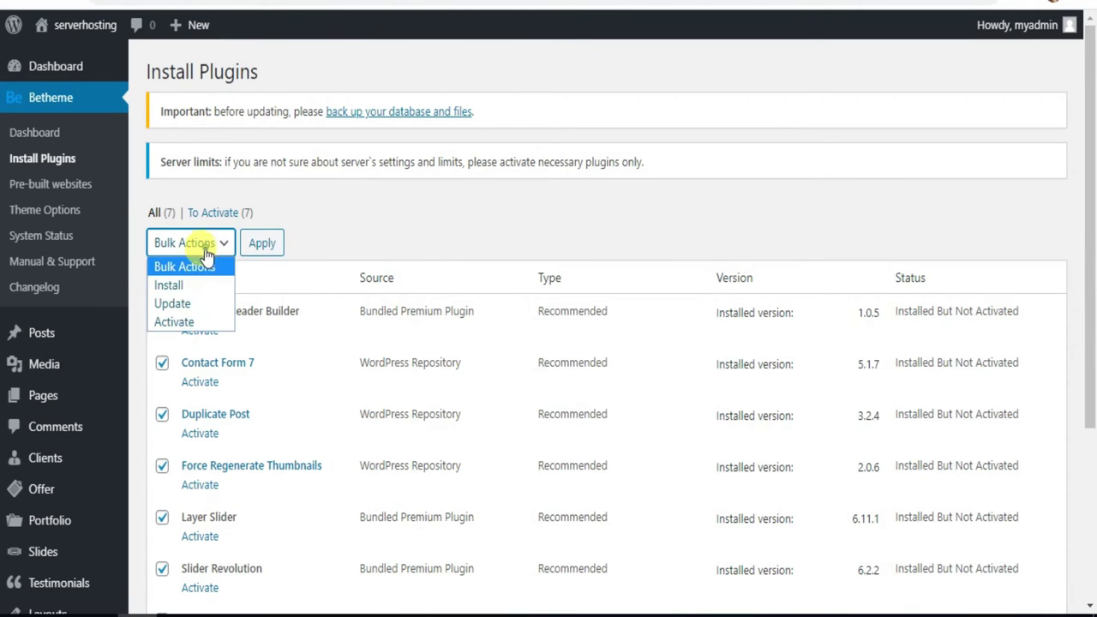
{"action": "left_click", "coordinate": [183, 321]}
{"action": "left_click", "coordinate": [254, 246]}
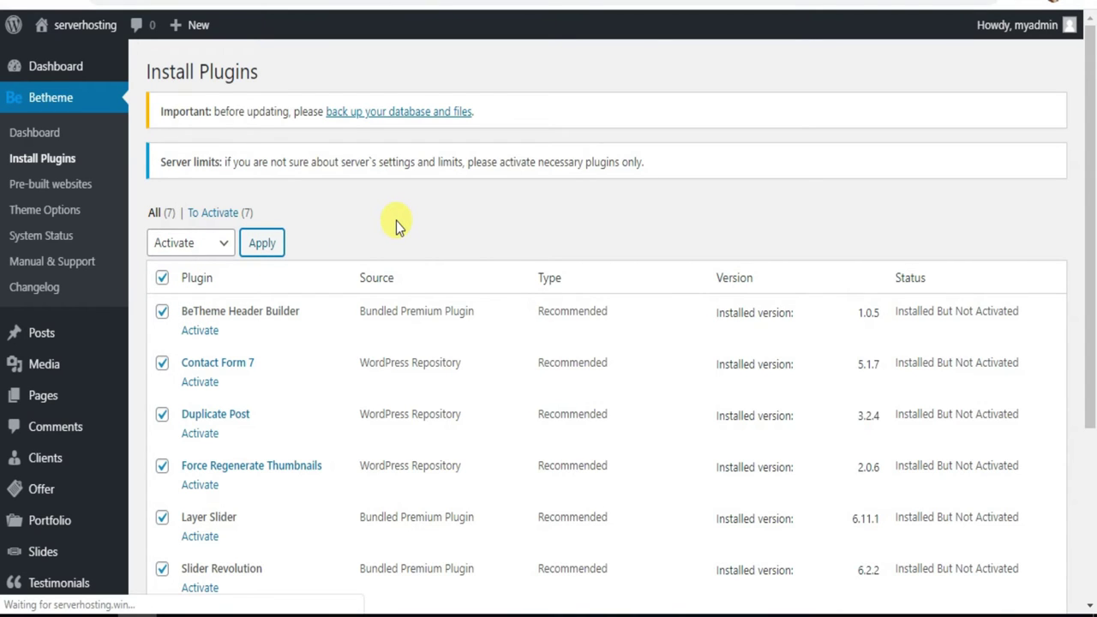
{"action": "scroll", "coordinate": [394, 255], "scroll_direction": "down", "scroll_amount": 2}
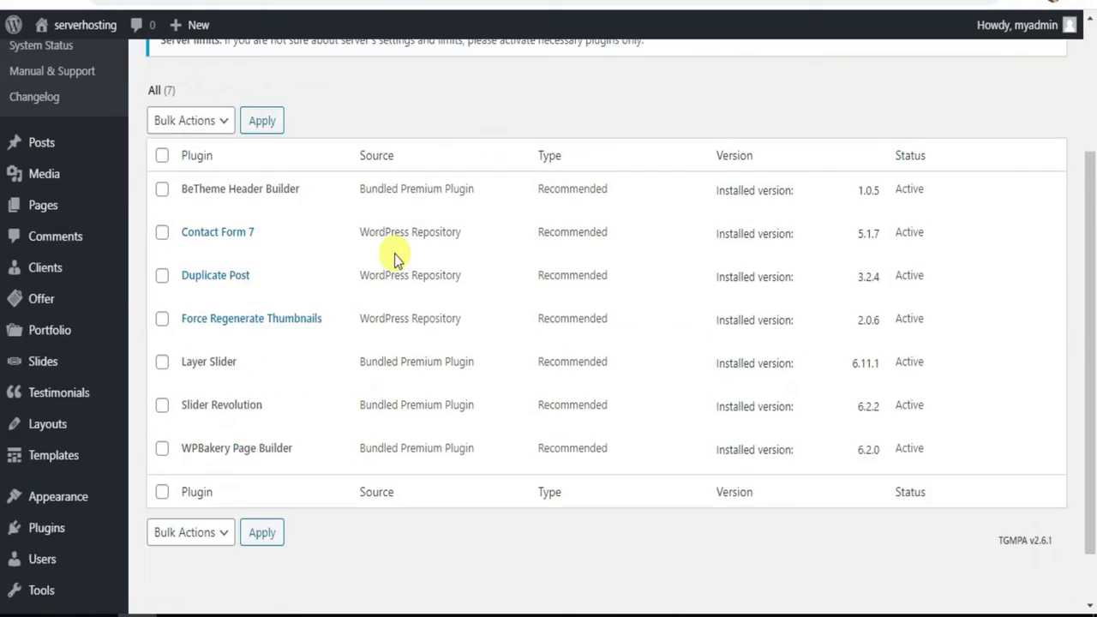
{"action": "scroll", "coordinate": [394, 254], "scroll_direction": "down", "scroll_amount": 1}
{"action": "scroll", "coordinate": [394, 254], "scroll_direction": "up", "scroll_amount": 3}
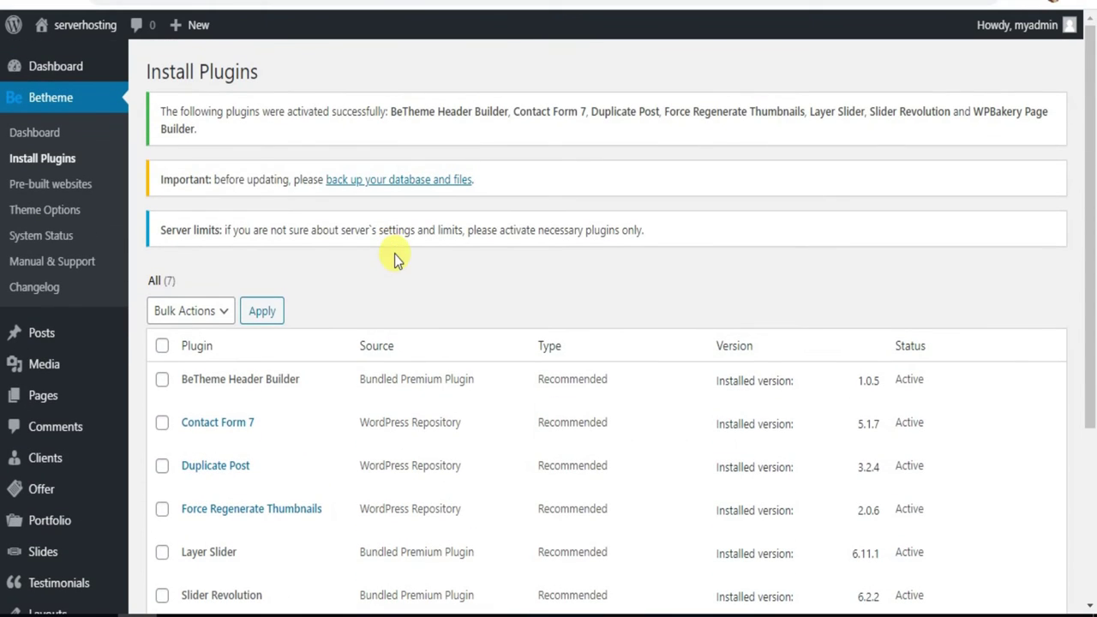
Return to the Betheme dashboard and open the Pre-built websites library
{"action": "left_click", "coordinate": [35, 136]}
{"action": "mouse_move", "coordinate": [47, 98]}
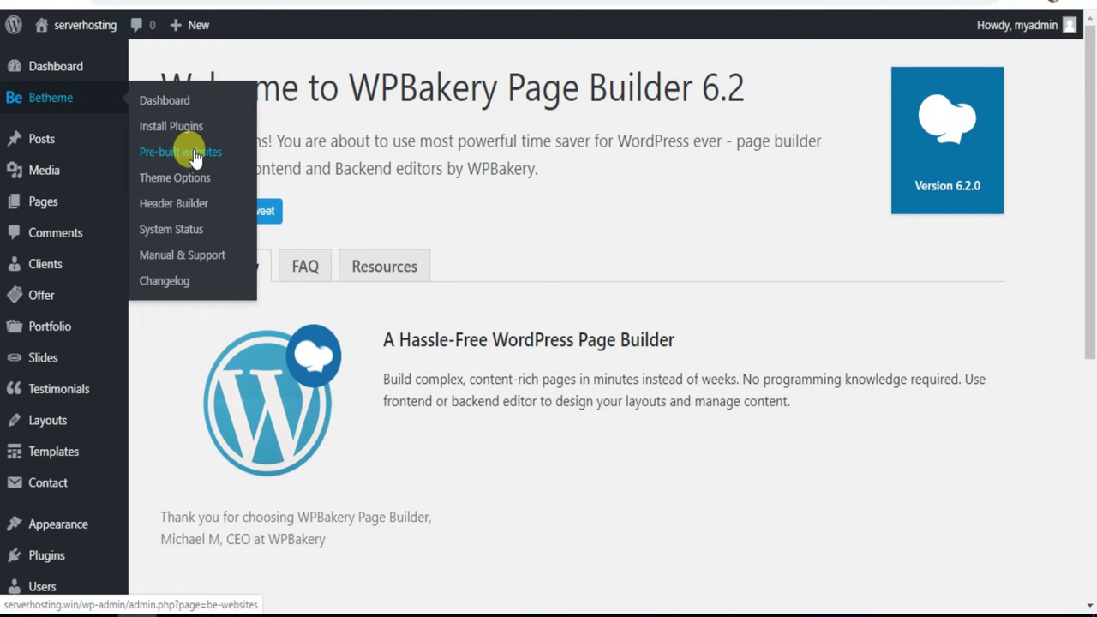
{"action": "left_click", "coordinate": [192, 154]}
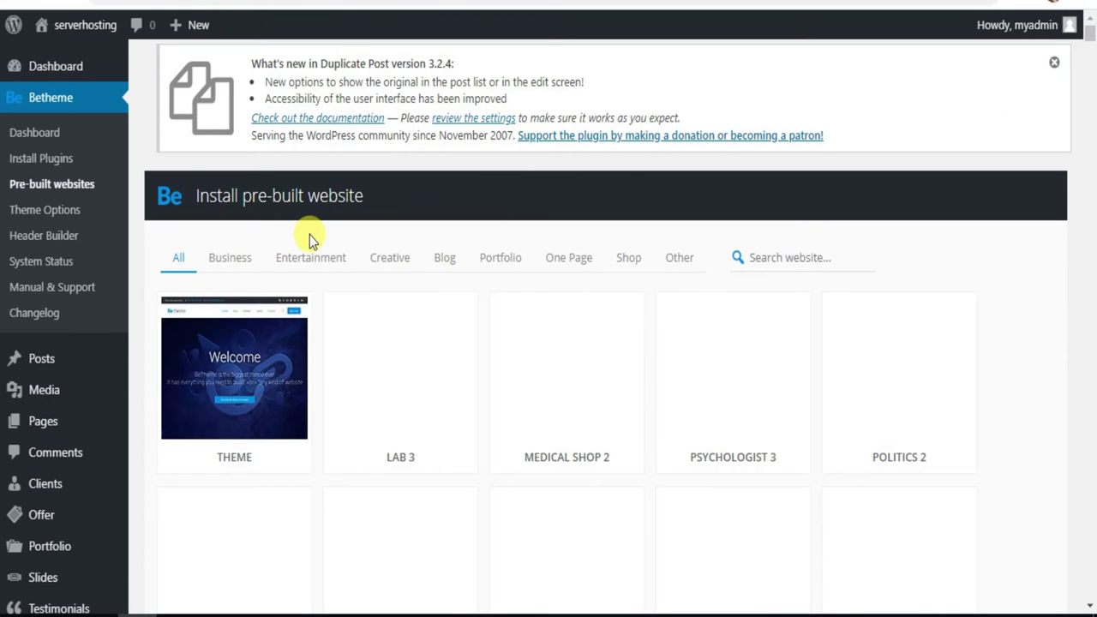
{"action": "scroll", "coordinate": [649, 277], "scroll_direction": "down", "scroll_amount": 2}
{"action": "scroll", "coordinate": [649, 277], "scroll_direction": "up", "scroll_amount": 2}
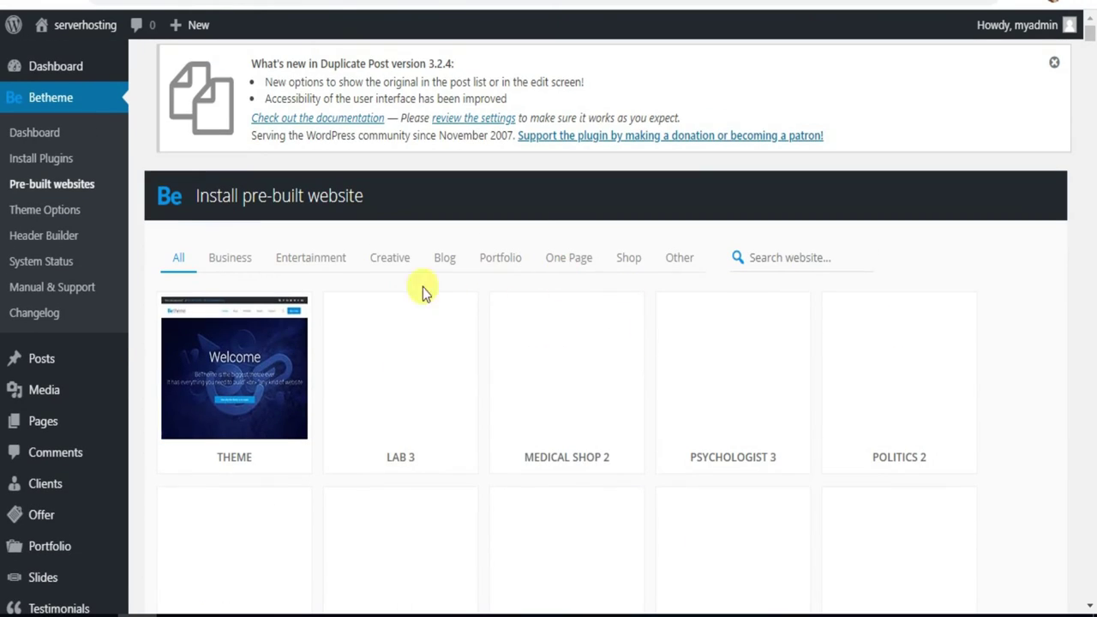
{"action": "scroll", "coordinate": [236, 169], "scroll_direction": "down", "scroll_amount": 1}
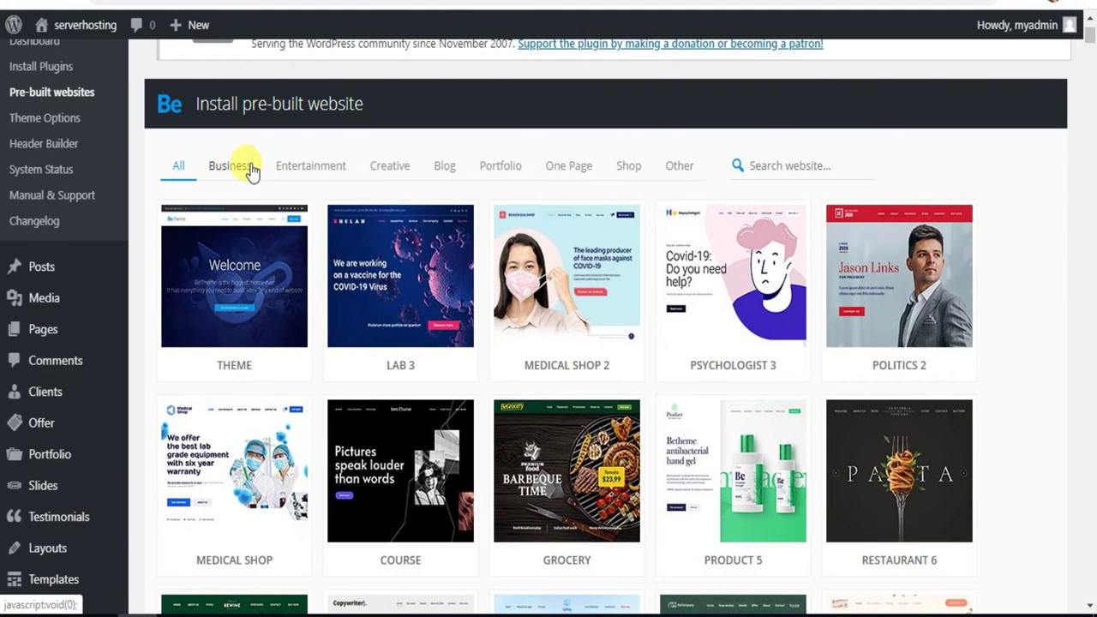
Filter the library to Business templates and browse down to Medical Shop 2
{"action": "left_click", "coordinate": [248, 169]}
{"action": "scroll", "coordinate": [484, 238], "scroll_direction": "down", "scroll_amount": 3}
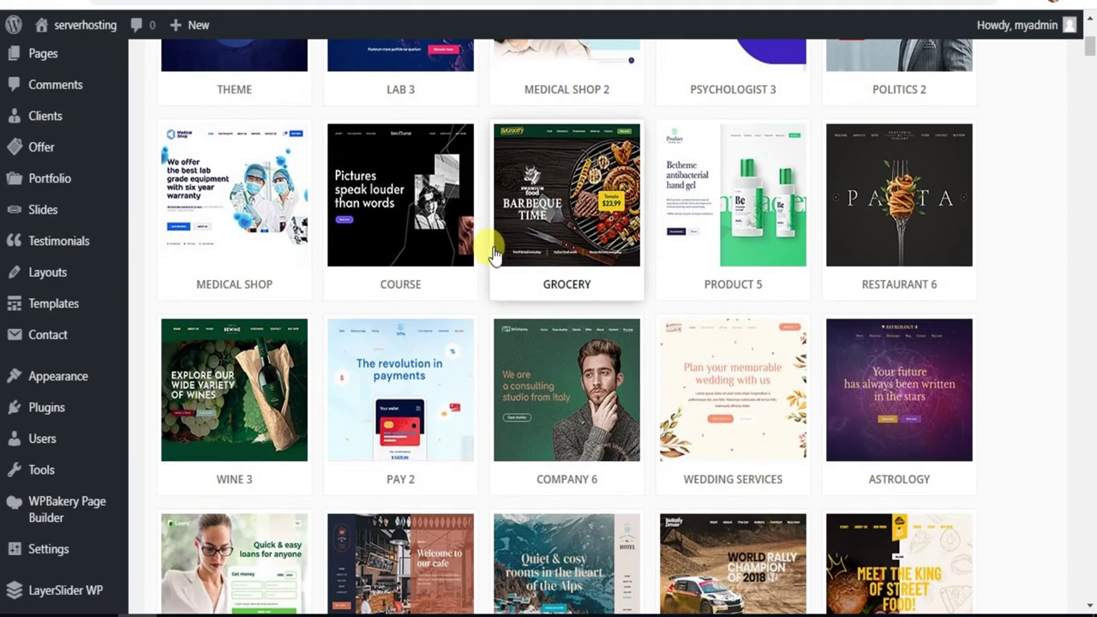
{"action": "scroll", "coordinate": [489, 245], "scroll_direction": "down", "scroll_amount": 3}
{"action": "scroll", "coordinate": [495, 274], "scroll_direction": "up", "scroll_amount": 5}
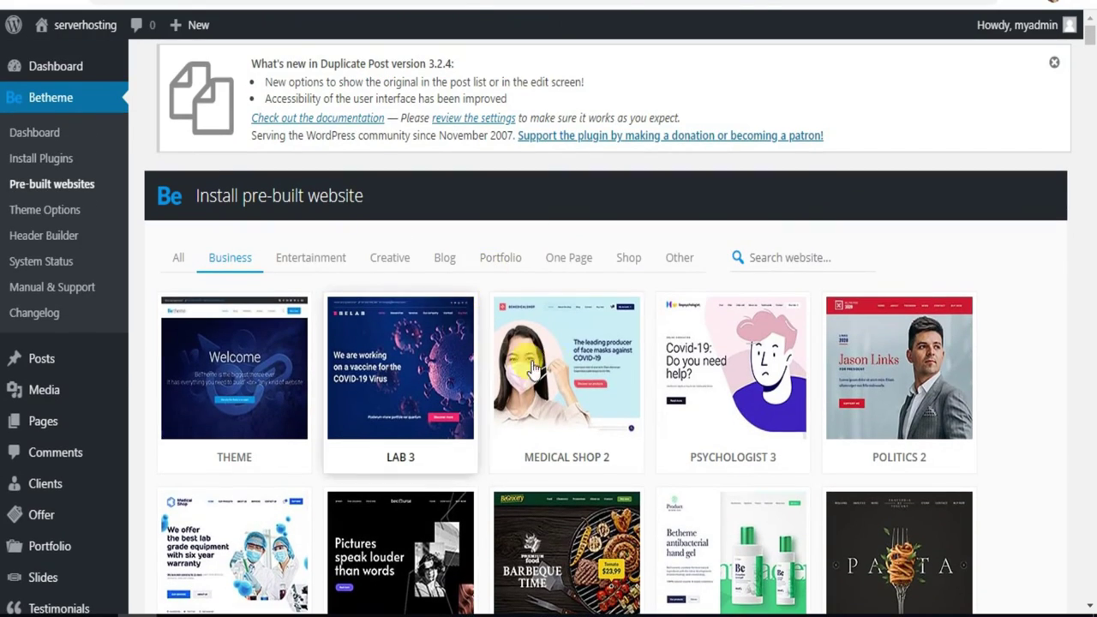
{"action": "scroll", "coordinate": [661, 373], "scroll_direction": "down", "scroll_amount": 5}
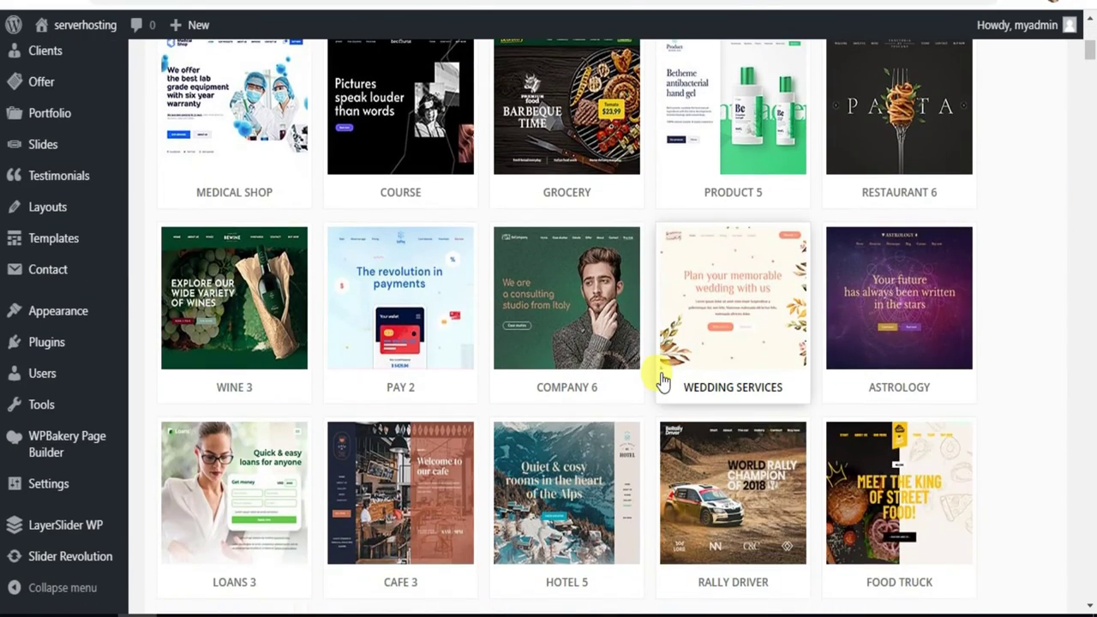
{"action": "scroll", "coordinate": [661, 380], "scroll_direction": "up", "scroll_amount": 4}
Open the Medical Shop 2 details and start its install, past the database reset advice
{"action": "left_click", "coordinate": [604, 357]}
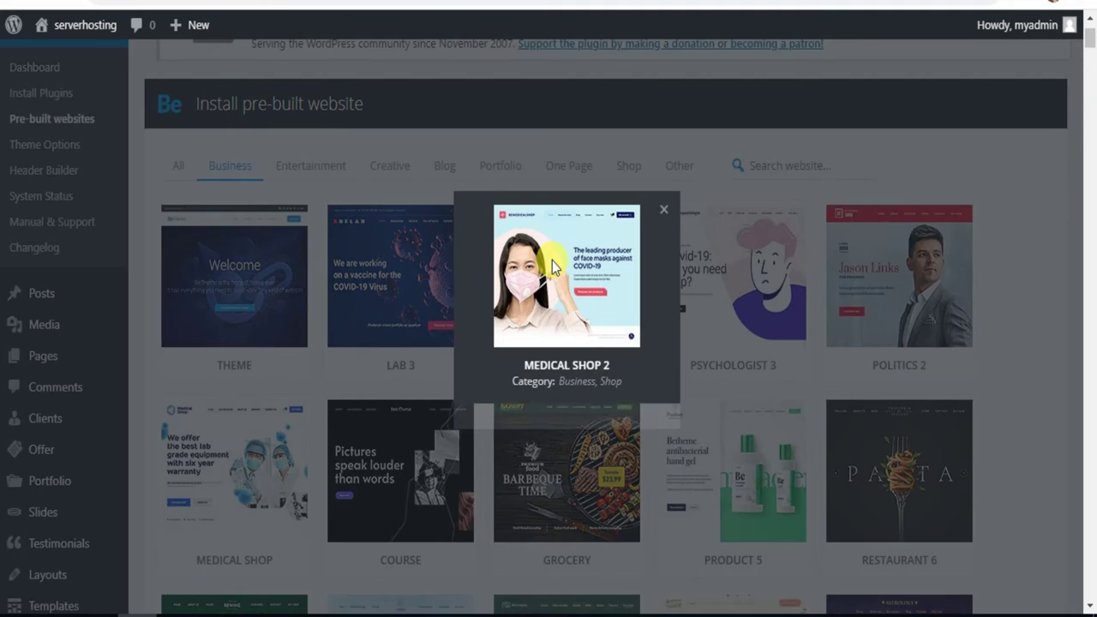
{"action": "left_click", "coordinate": [565, 553]}
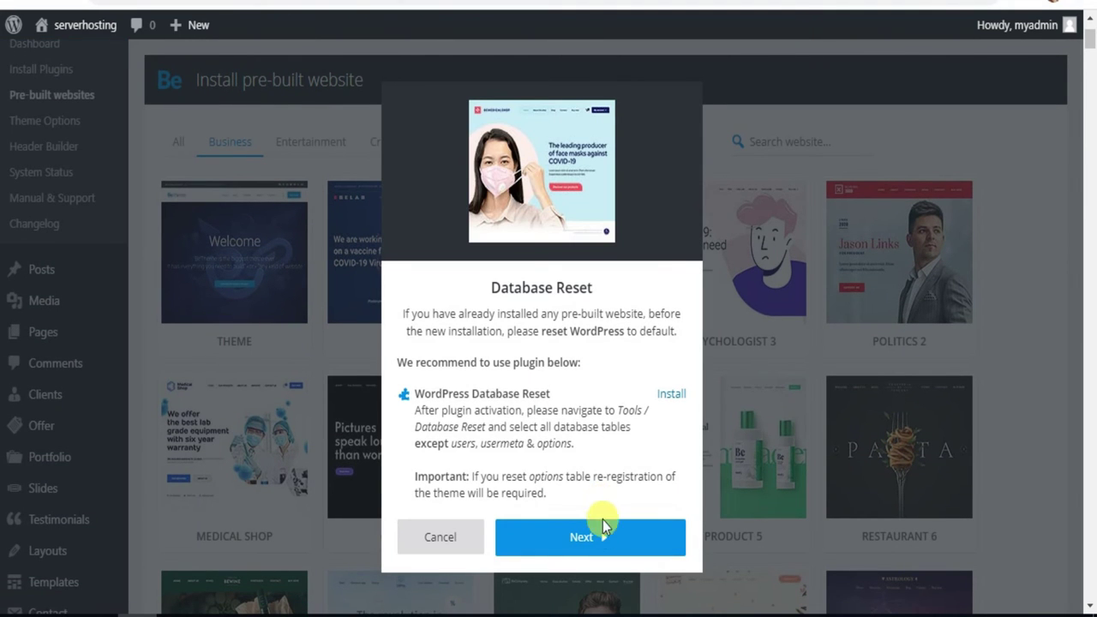
{"action": "left_click", "coordinate": [603, 540]}
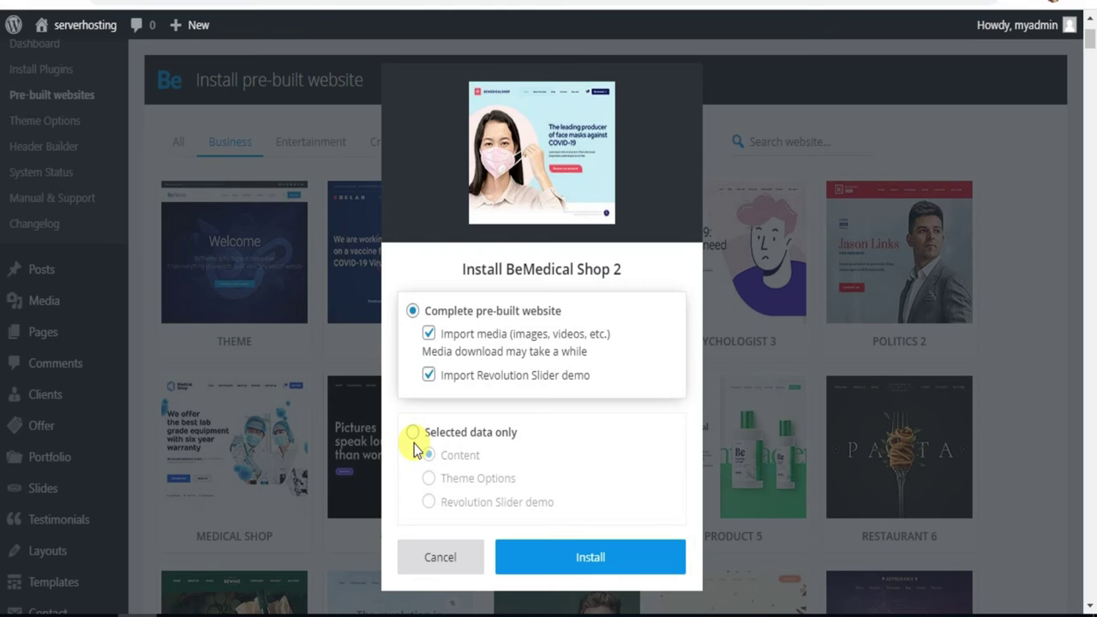
Import the complete Medical Shop 2 pre-built website, then bring up the Preview website link options
{"action": "left_click", "coordinate": [556, 560]}
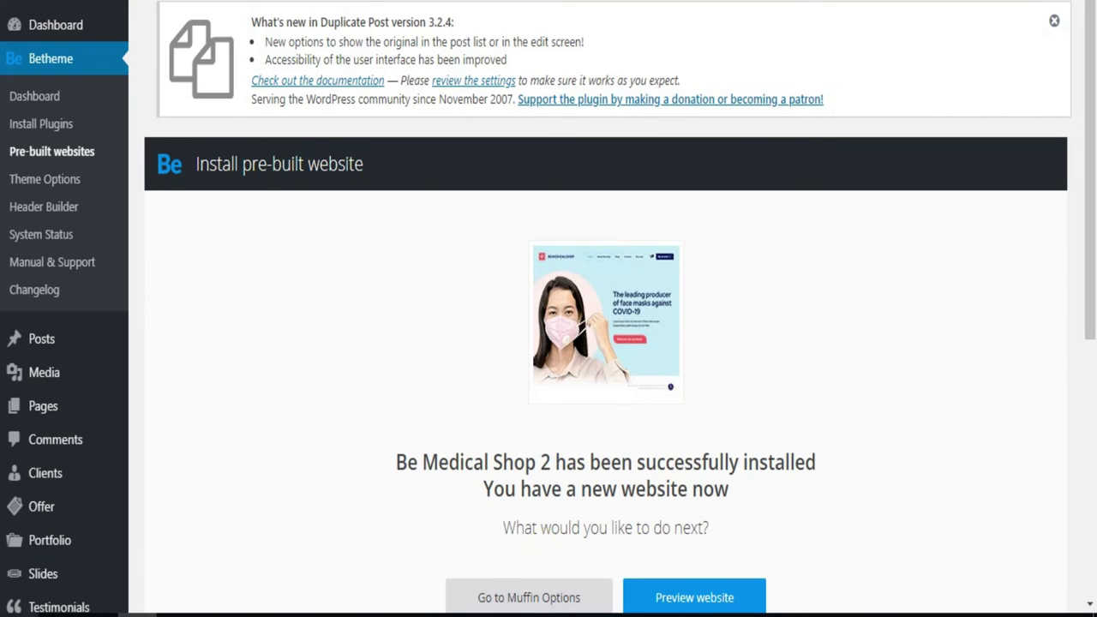
{"action": "scroll", "coordinate": [727, 251], "scroll_direction": "down", "scroll_amount": 1}
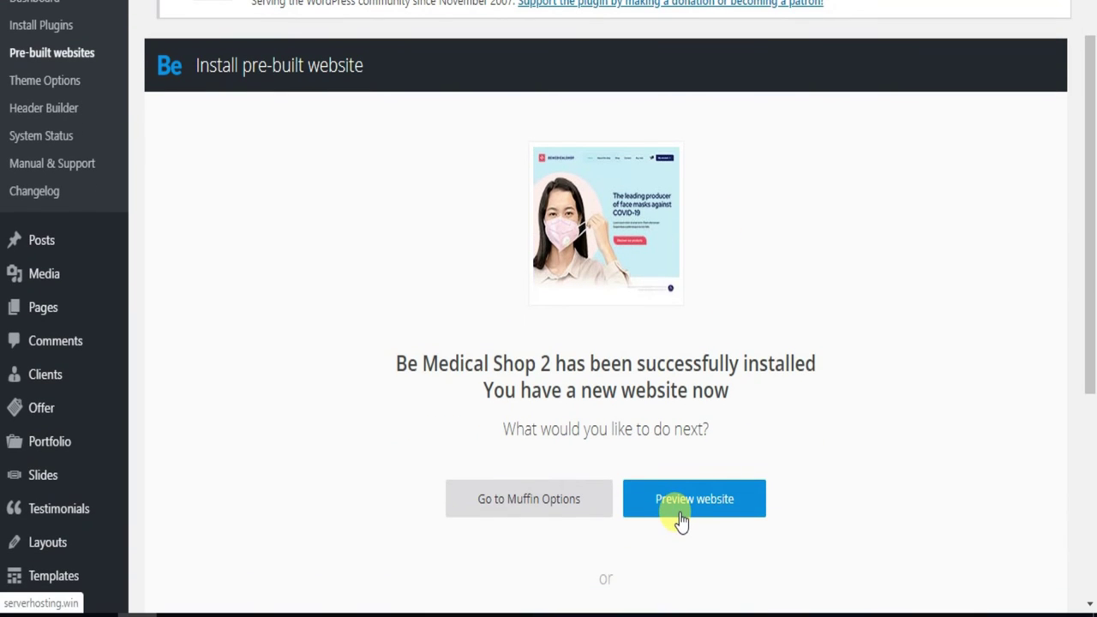
{"action": "right_click", "coordinate": [679, 513]}
Open the site preview in a new tab and scroll the Medical Shop 2 homepage from mask hero to footer
{"action": "left_click", "coordinate": [746, 353]}
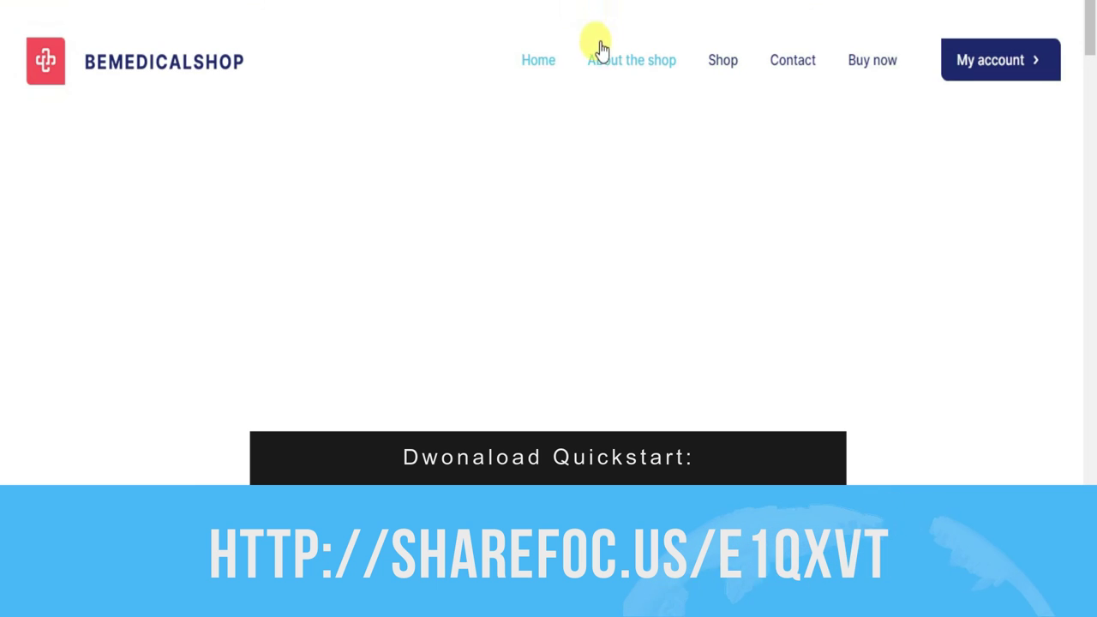
{"action": "scroll", "coordinate": [758, 116], "scroll_direction": "down", "scroll_amount": 12}
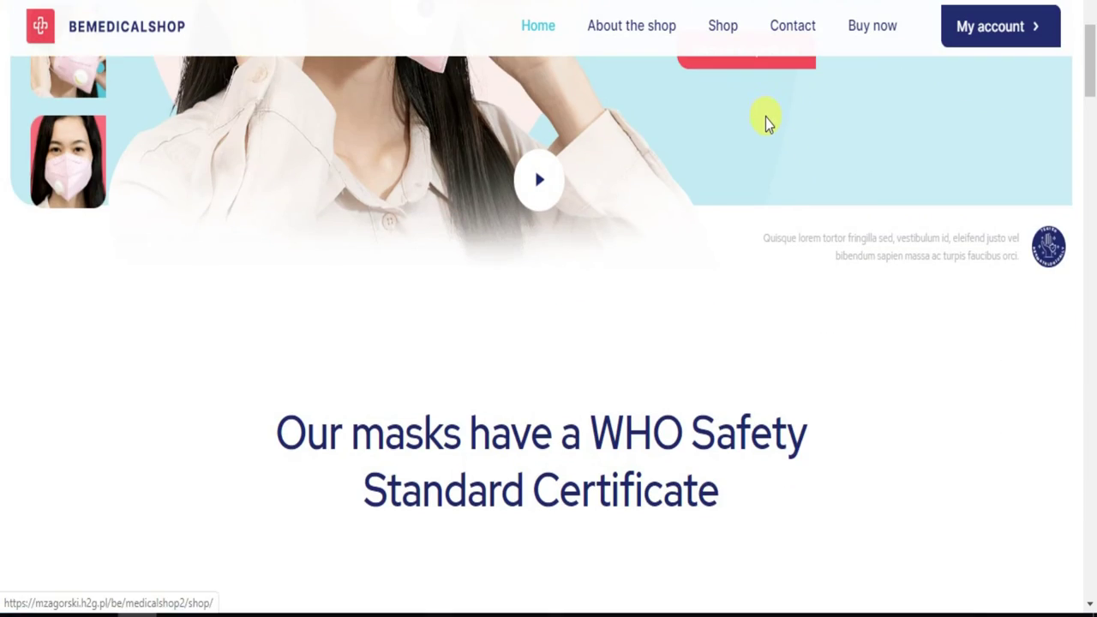
{"action": "scroll", "coordinate": [767, 137], "scroll_direction": "down", "scroll_amount": 15}
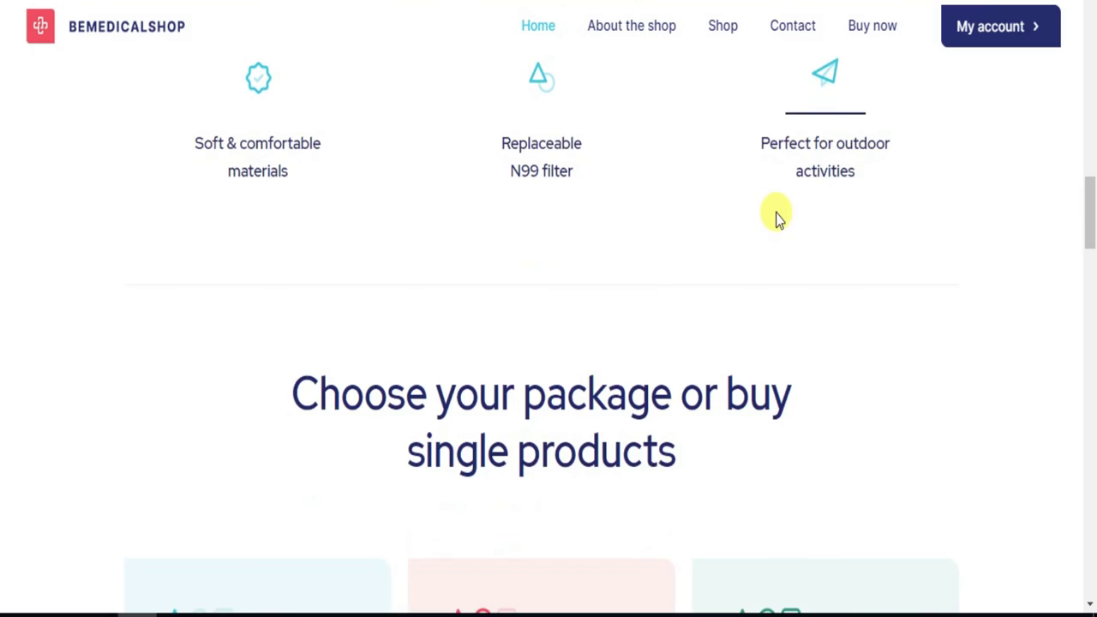
{"action": "scroll", "coordinate": [781, 226], "scroll_direction": "down", "scroll_amount": 15}
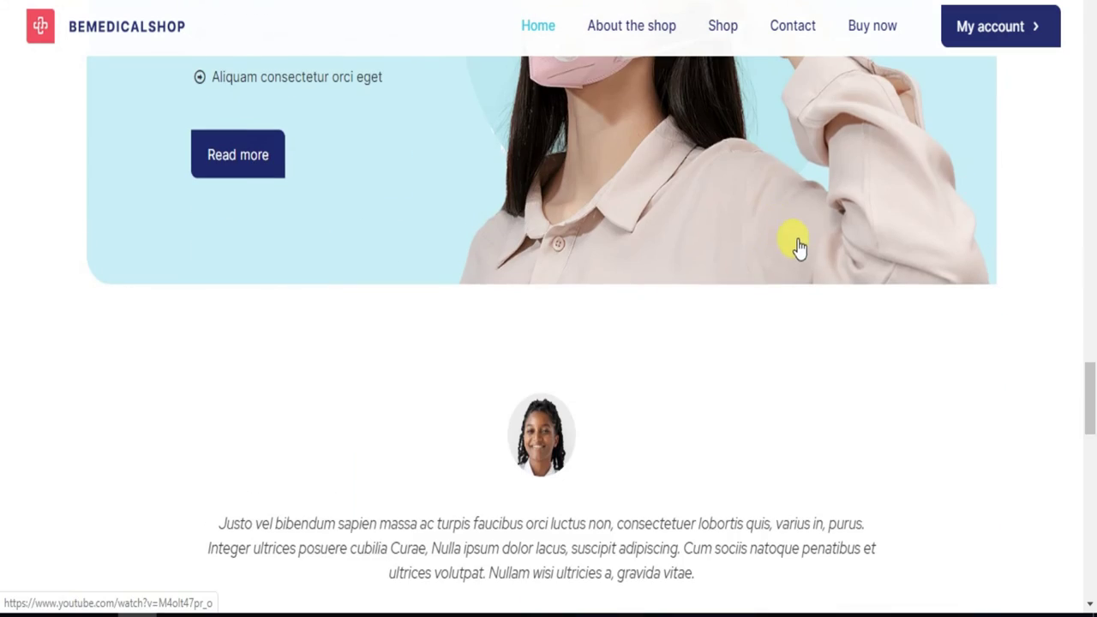
{"action": "scroll", "coordinate": [1032, 454], "scroll_direction": "down", "scroll_amount": 5}
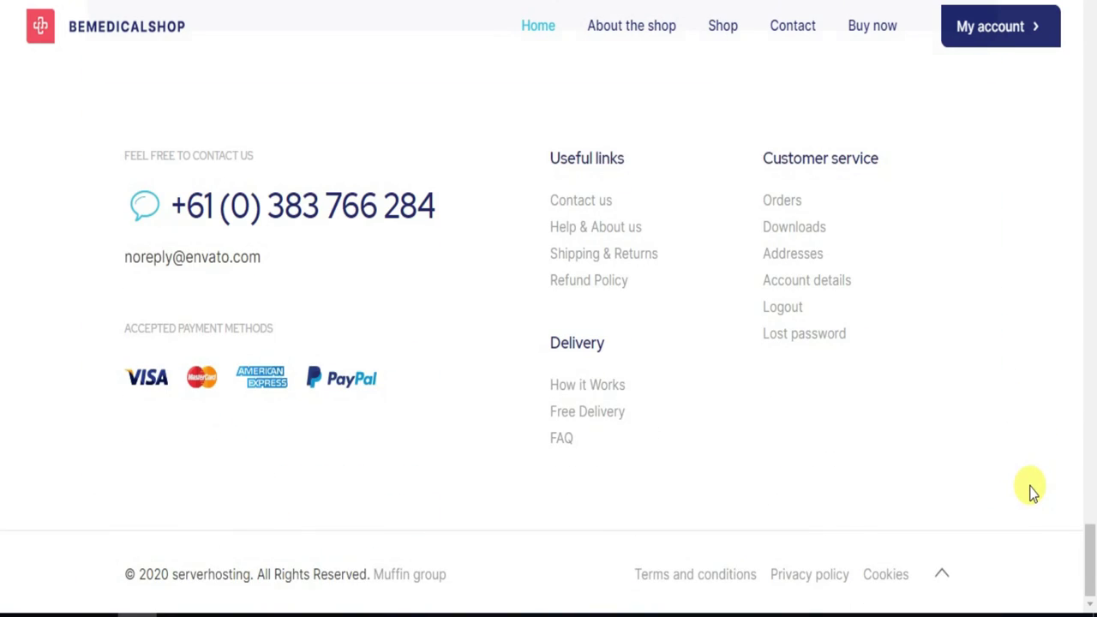
{"action": "scroll", "coordinate": [1021, 455], "scroll_direction": "up", "scroll_amount": 8}
{"action": "scroll", "coordinate": [1013, 394], "scroll_direction": "up", "scroll_amount": 20}
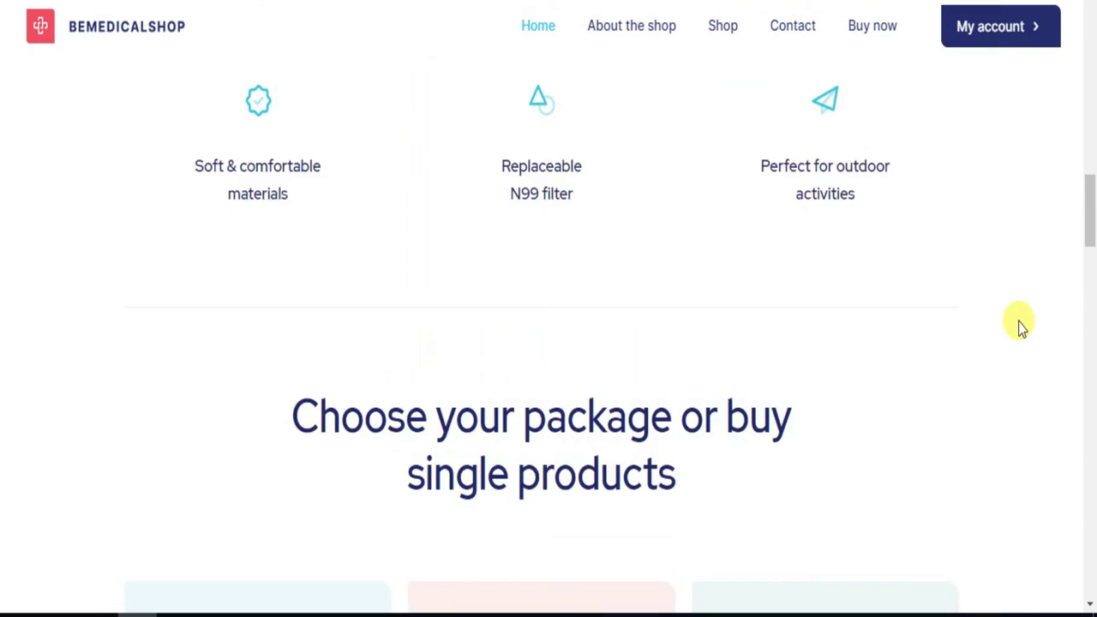
{"action": "scroll", "coordinate": [1020, 322], "scroll_direction": "up", "scroll_amount": 5}
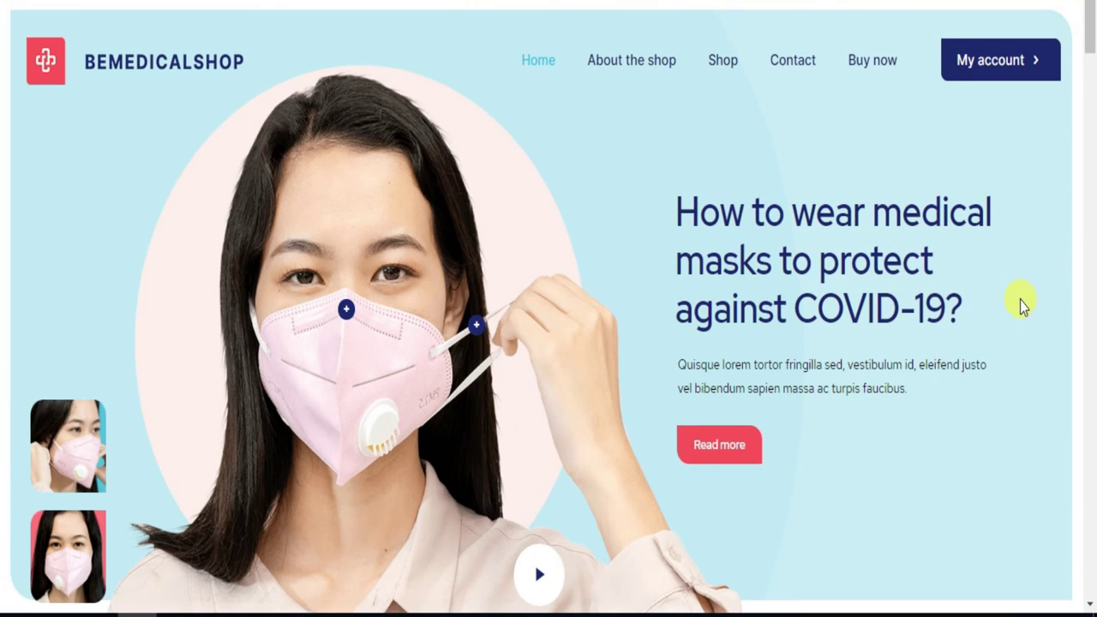
{"action": "scroll", "coordinate": [1009, 250], "scroll_direction": "down", "scroll_amount": 5}
{"action": "scroll", "coordinate": [1009, 258], "scroll_direction": "up", "scroll_amount": 5}
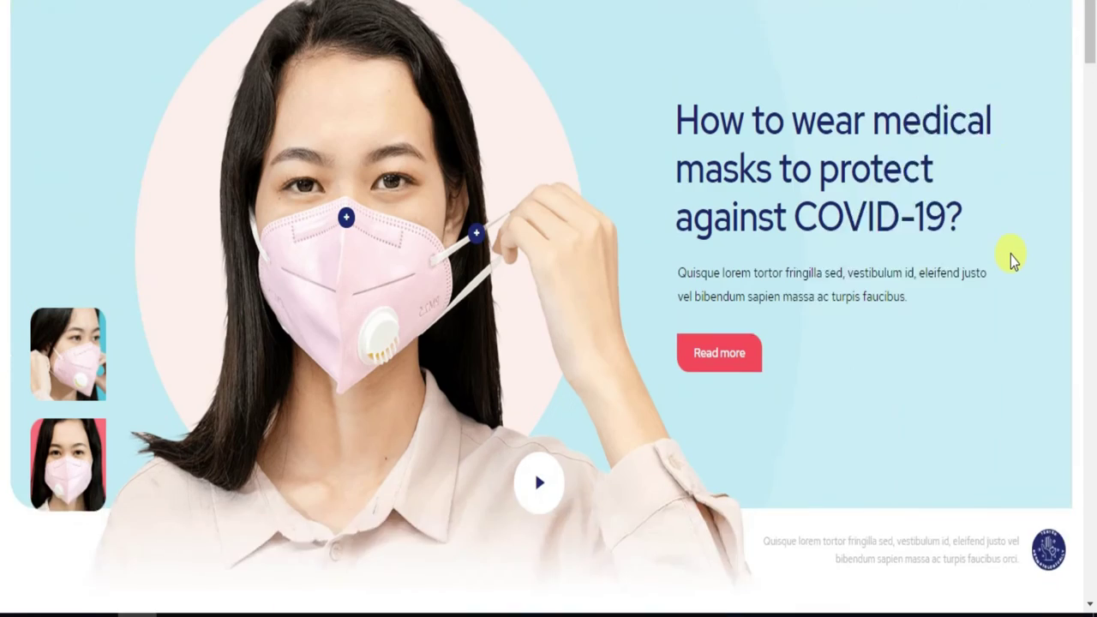
{"action": "scroll", "coordinate": [253, 139], "scroll_direction": "down", "scroll_amount": 5}
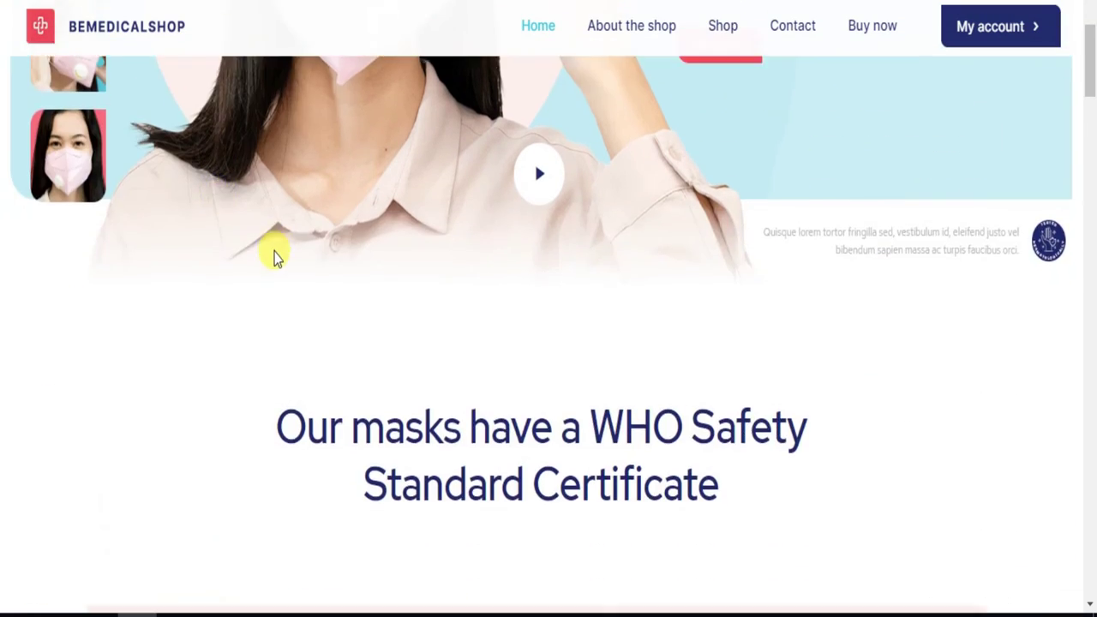
{"action": "scroll", "coordinate": [372, 471], "scroll_direction": "up", "scroll_amount": 5}
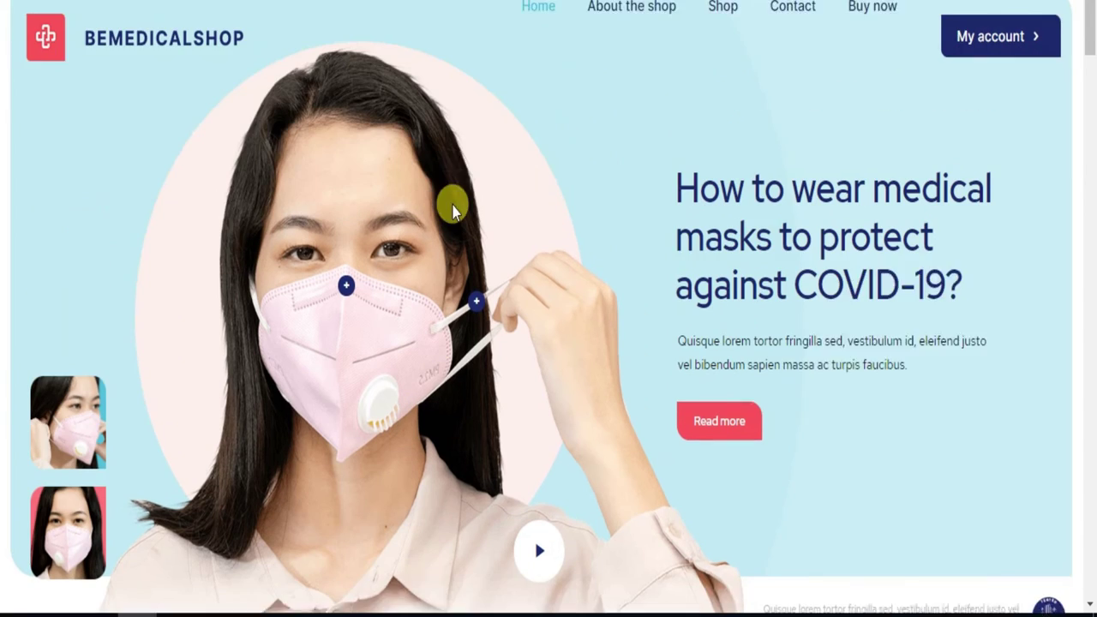
{"action": "scroll", "coordinate": [600, 283], "scroll_direction": "down", "scroll_amount": 4}
{"action": "scroll", "coordinate": [585, 436], "scroll_direction": "down", "scroll_amount": 10}
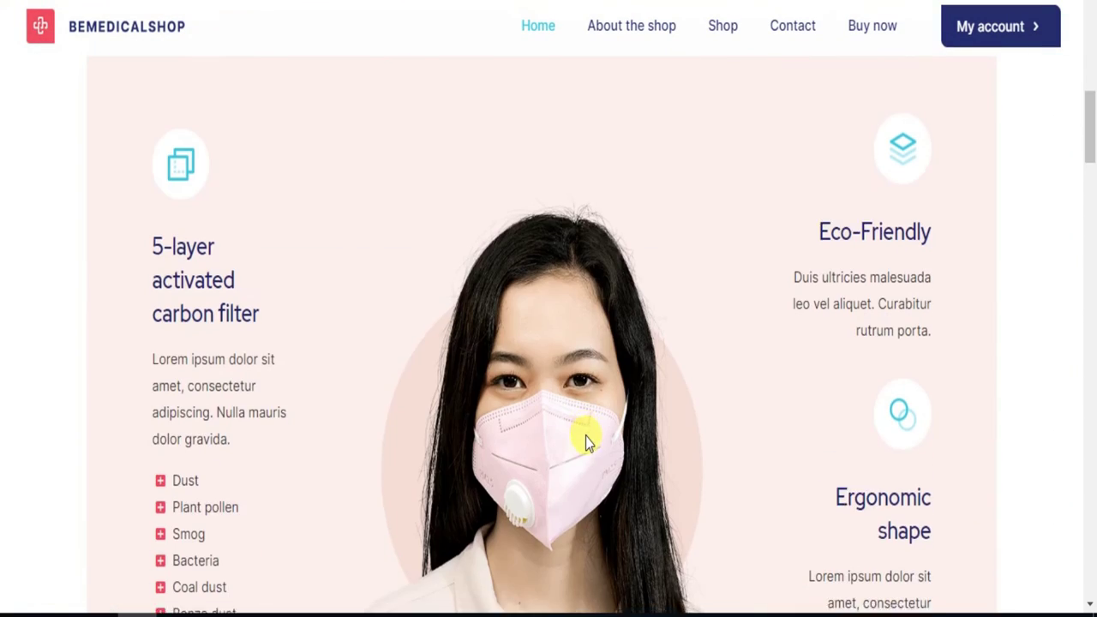